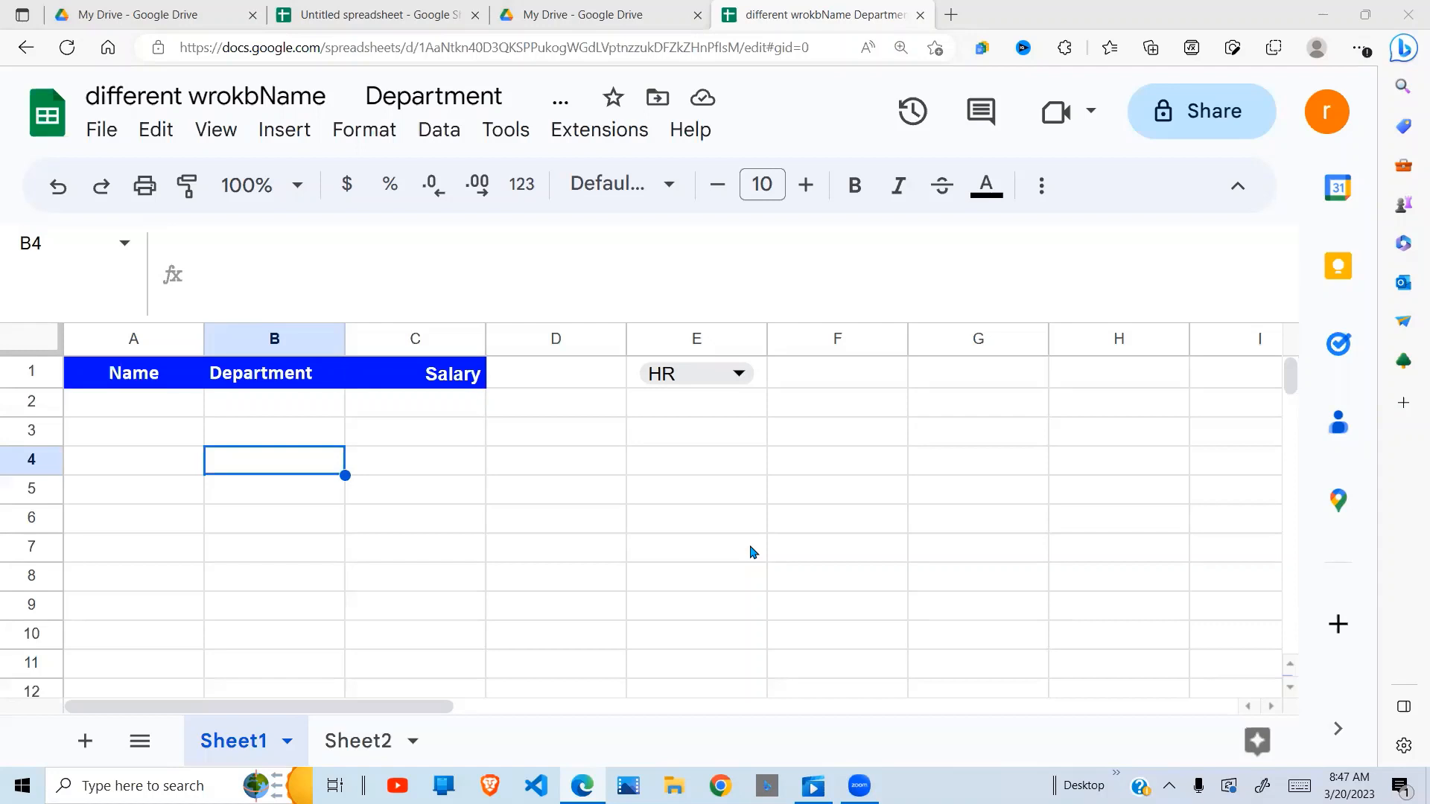
- Look over the destination workbook's sheets and the employee table on the source spreadsheet's fulldata sheet
{"action": "left_click", "coordinate": [378, 743]}
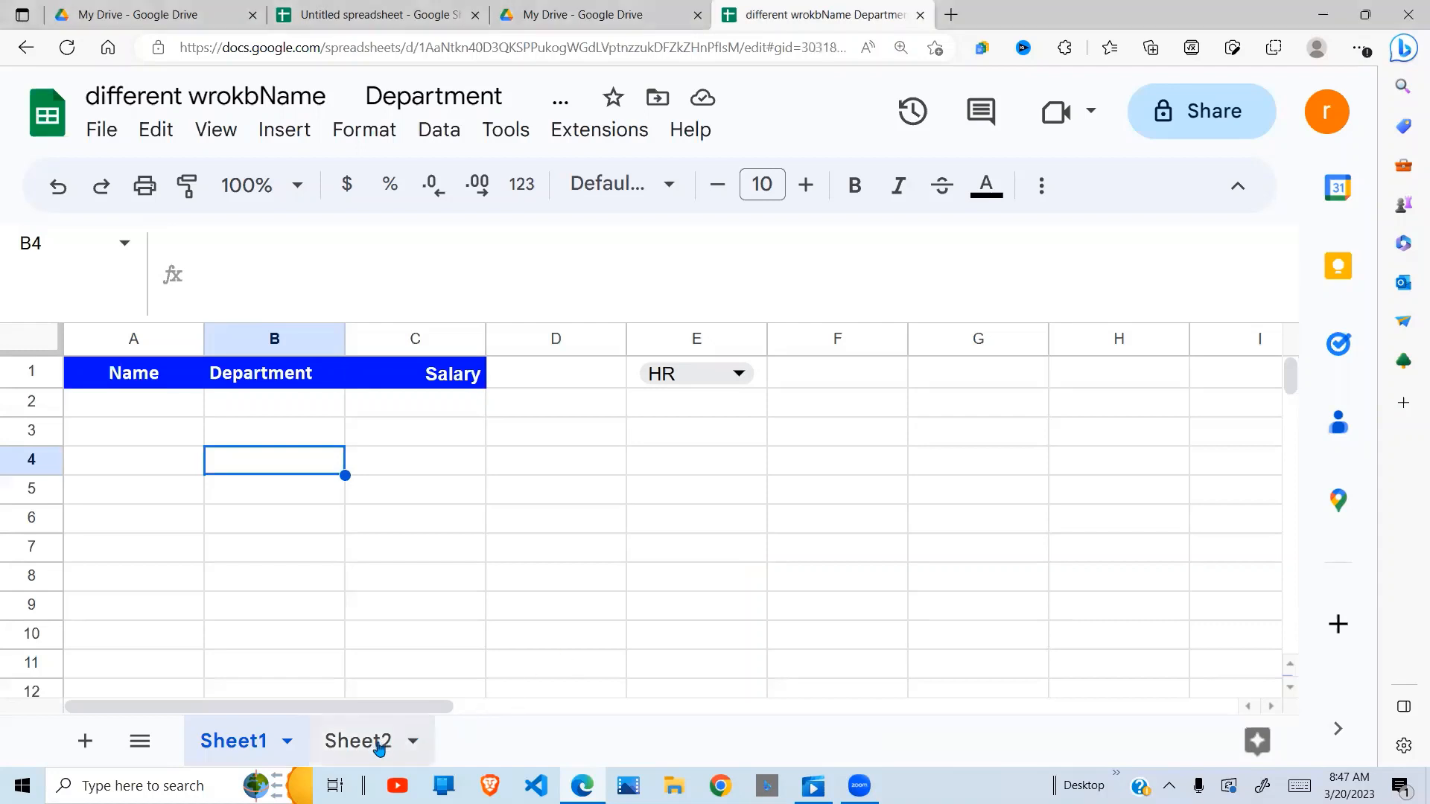
{"action": "left_click", "coordinate": [242, 754]}
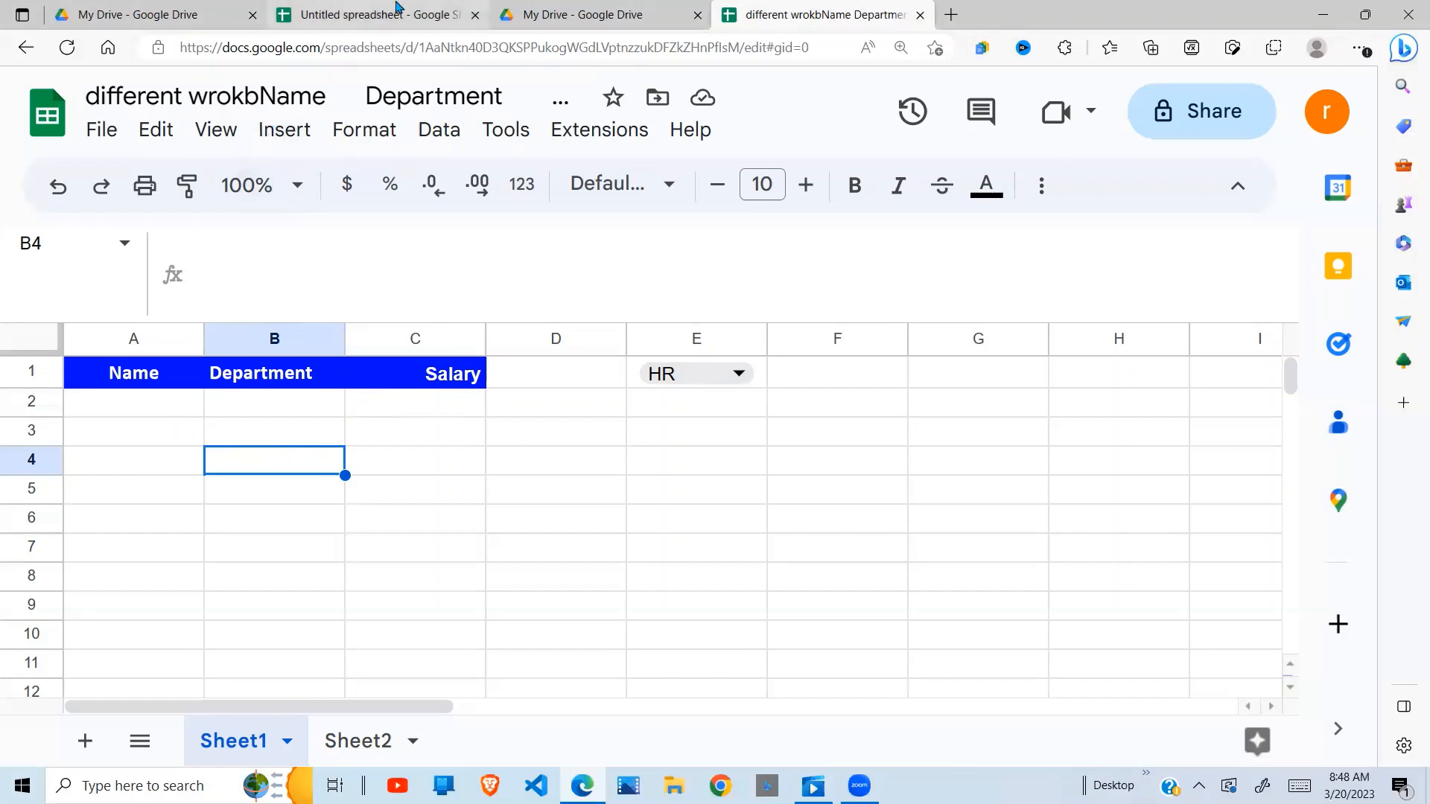
{"action": "left_click", "coordinate": [397, 13]}
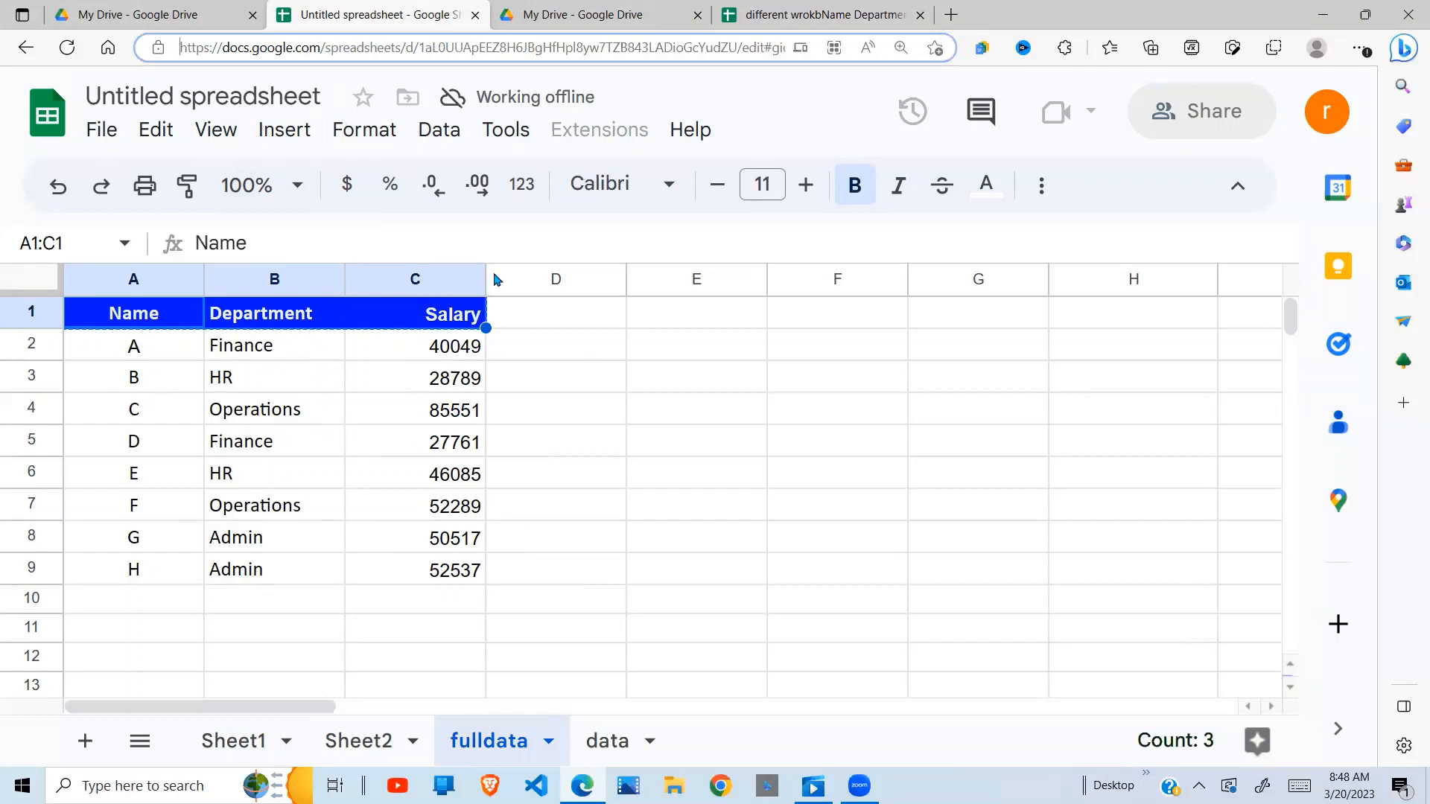
{"action": "left_click", "coordinate": [837, 17]}
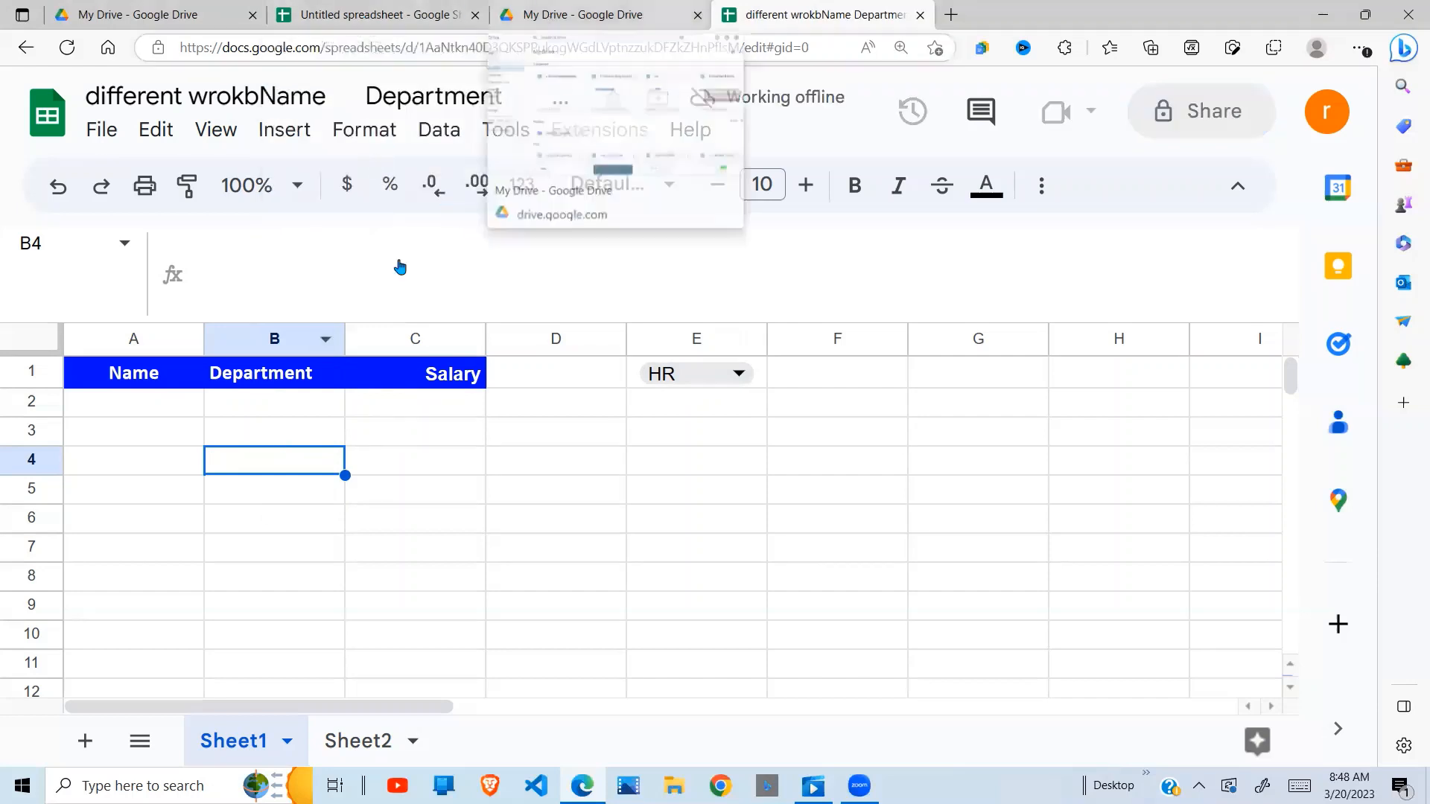
- Start an IMPORTRANGE formula in cell A2 of Sheet1, with an empty pair of quotes for the spreadsheet URL argument
{"action": "left_click", "coordinate": [183, 414]}
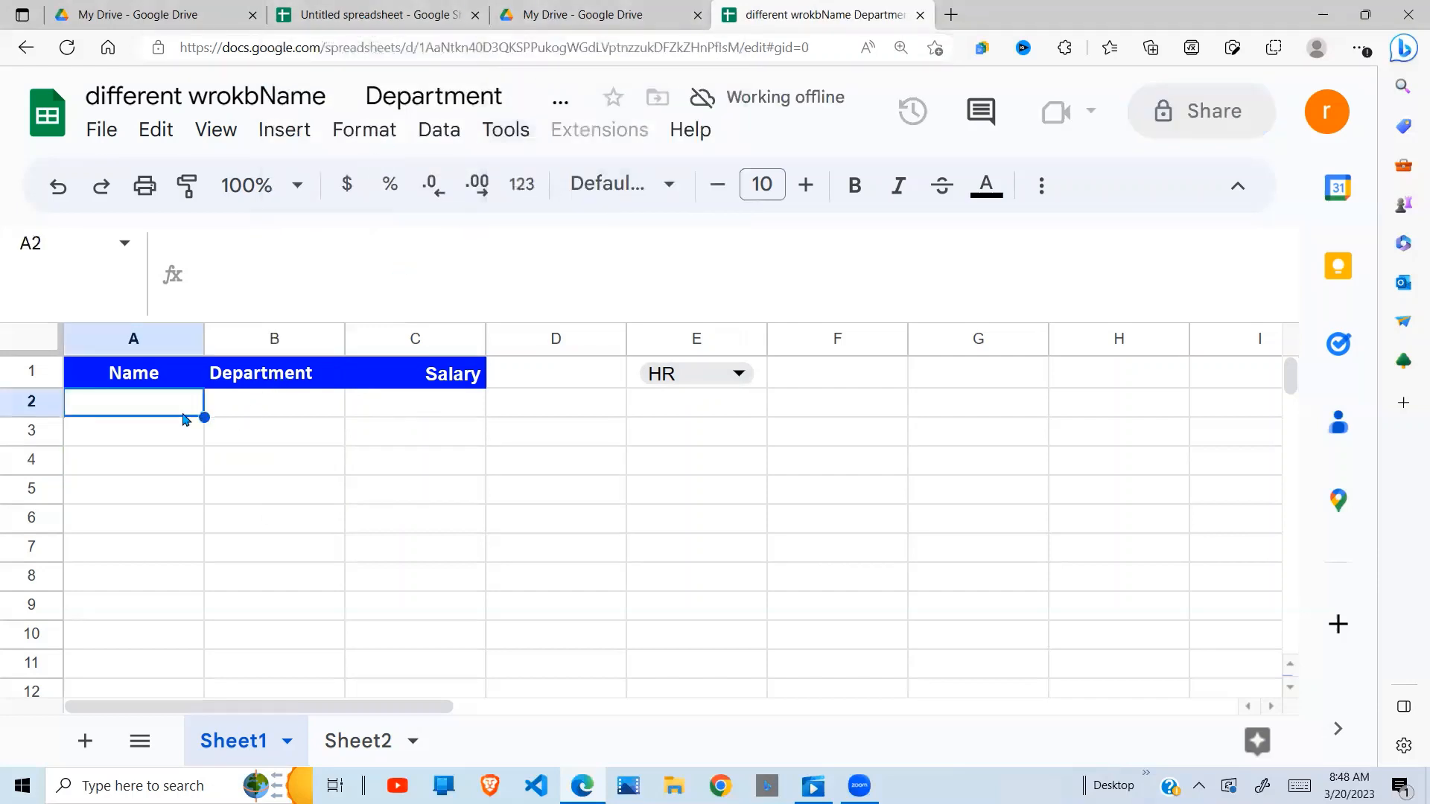
{"action": "type", "text": "=im"}
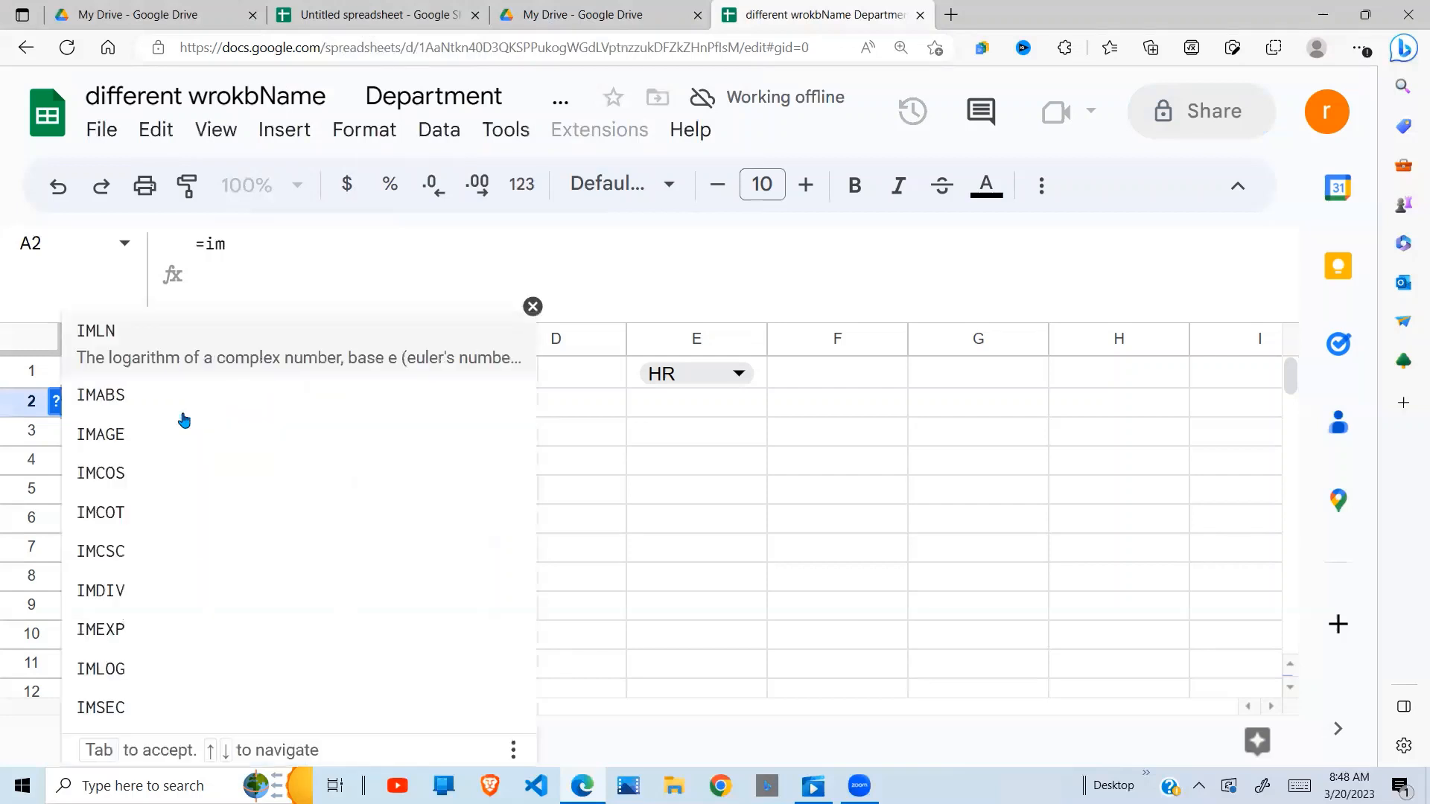
{"action": "type", "text": "port"}
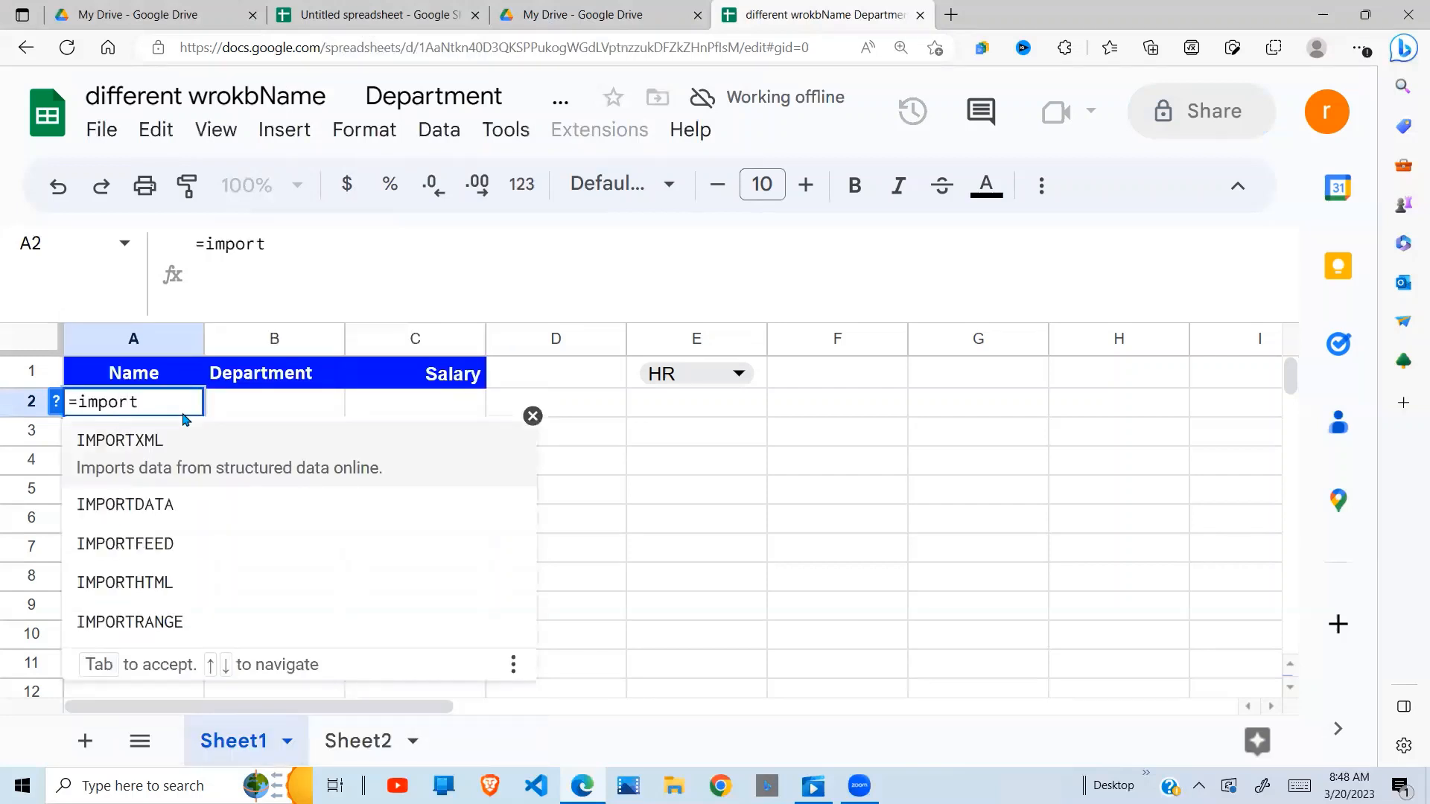
{"action": "type", "text": "range("}
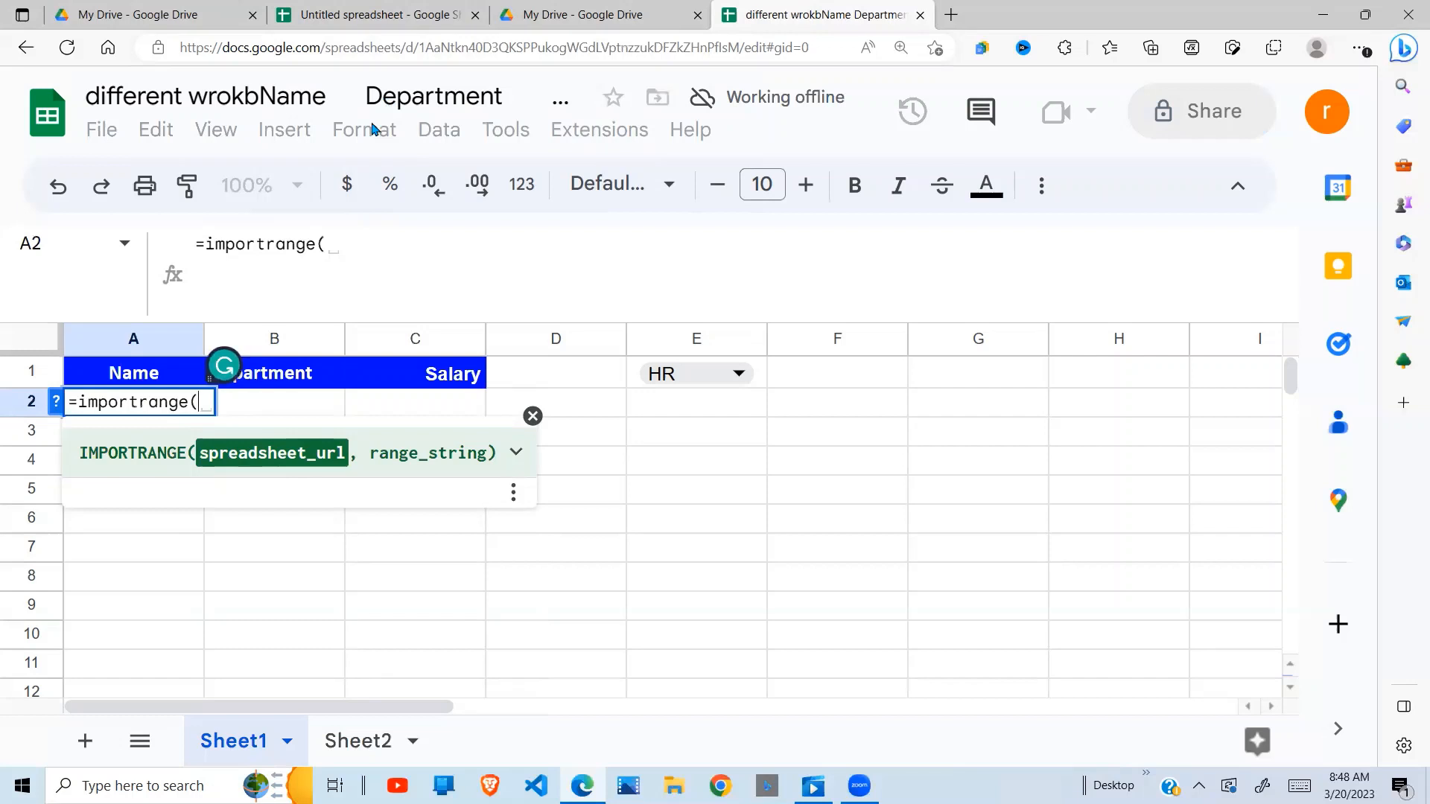
{"action": "type", "text": "\"\""}
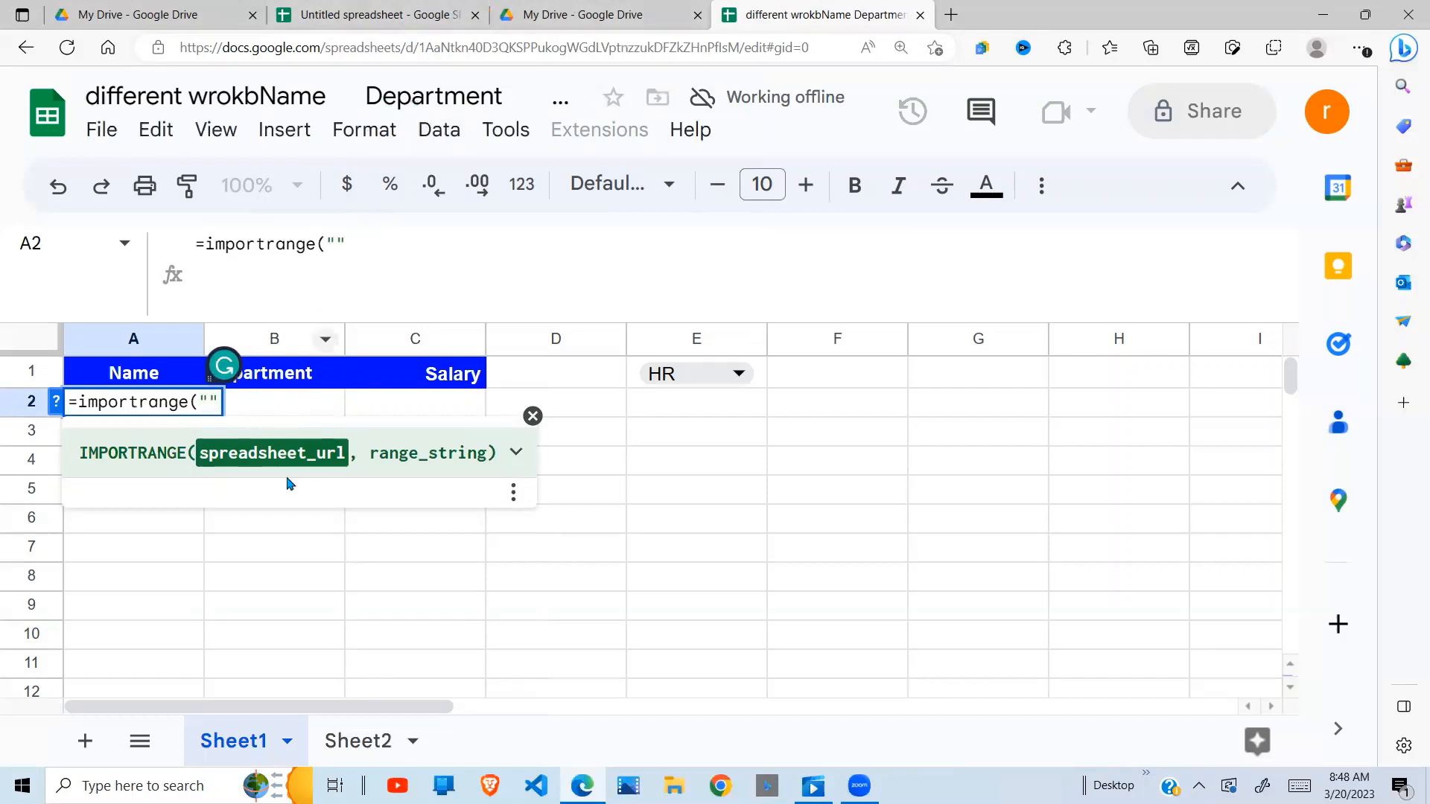
- Copy the spreadsheet ID from the source spreadsheet's web address and paste it between the quotes as IMPORTRANGE's first argument, followed by a comma
{"action": "left_click", "coordinate": [378, 12]}
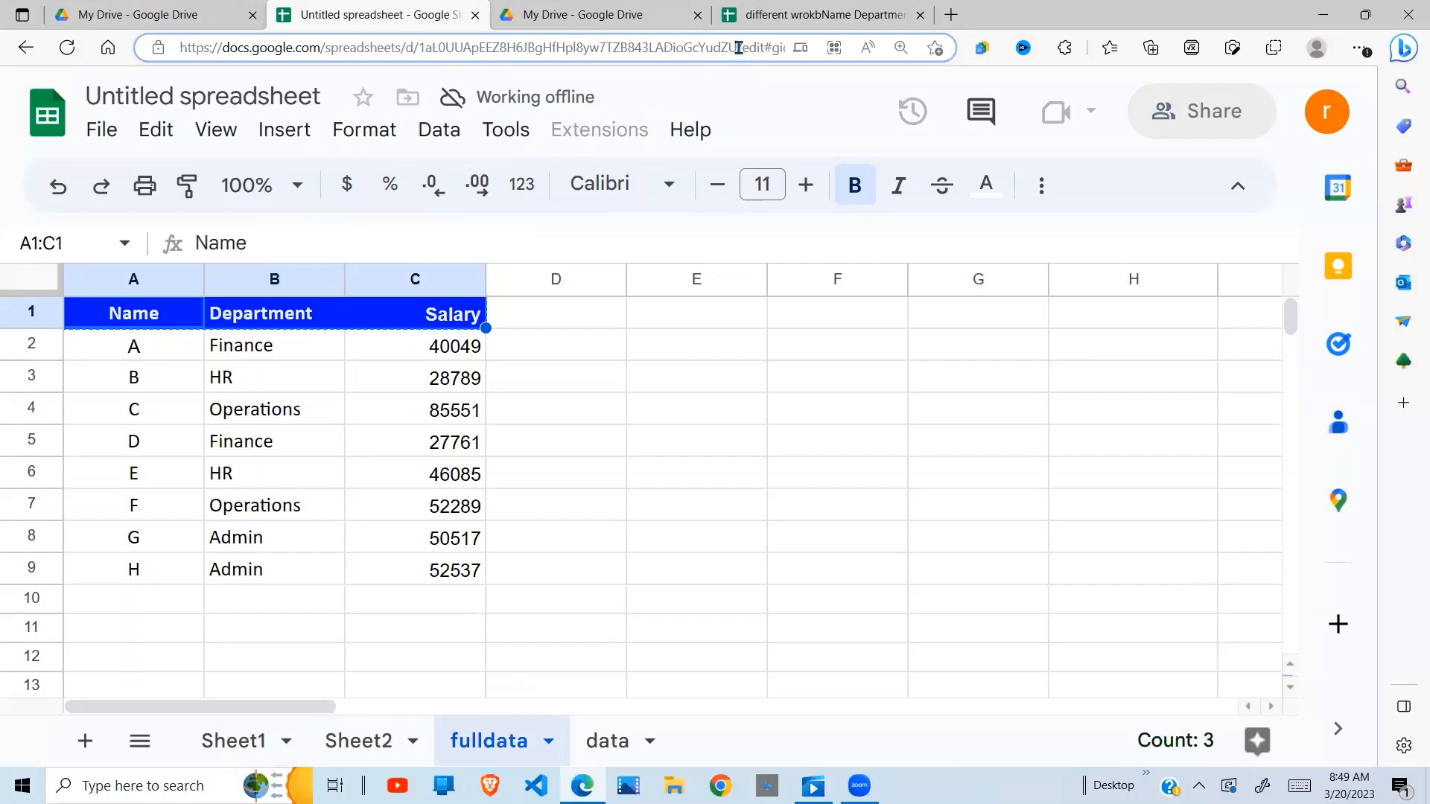
{"action": "left_click_drag", "start_coordinate": [738, 47], "coordinate": [417, 47]}
{"action": "key", "text": "ctrl+c"}
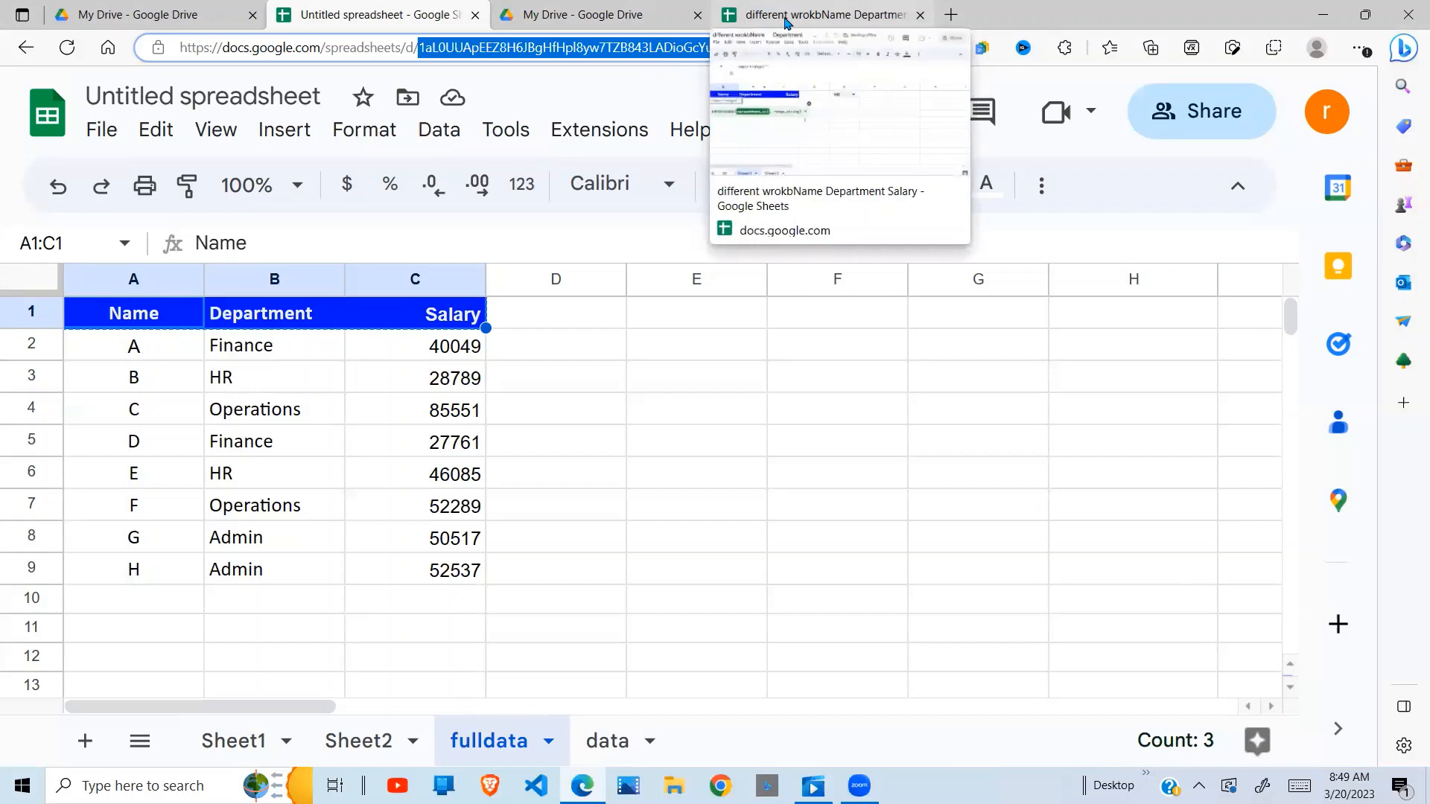
{"action": "left_click", "coordinate": [785, 17]}
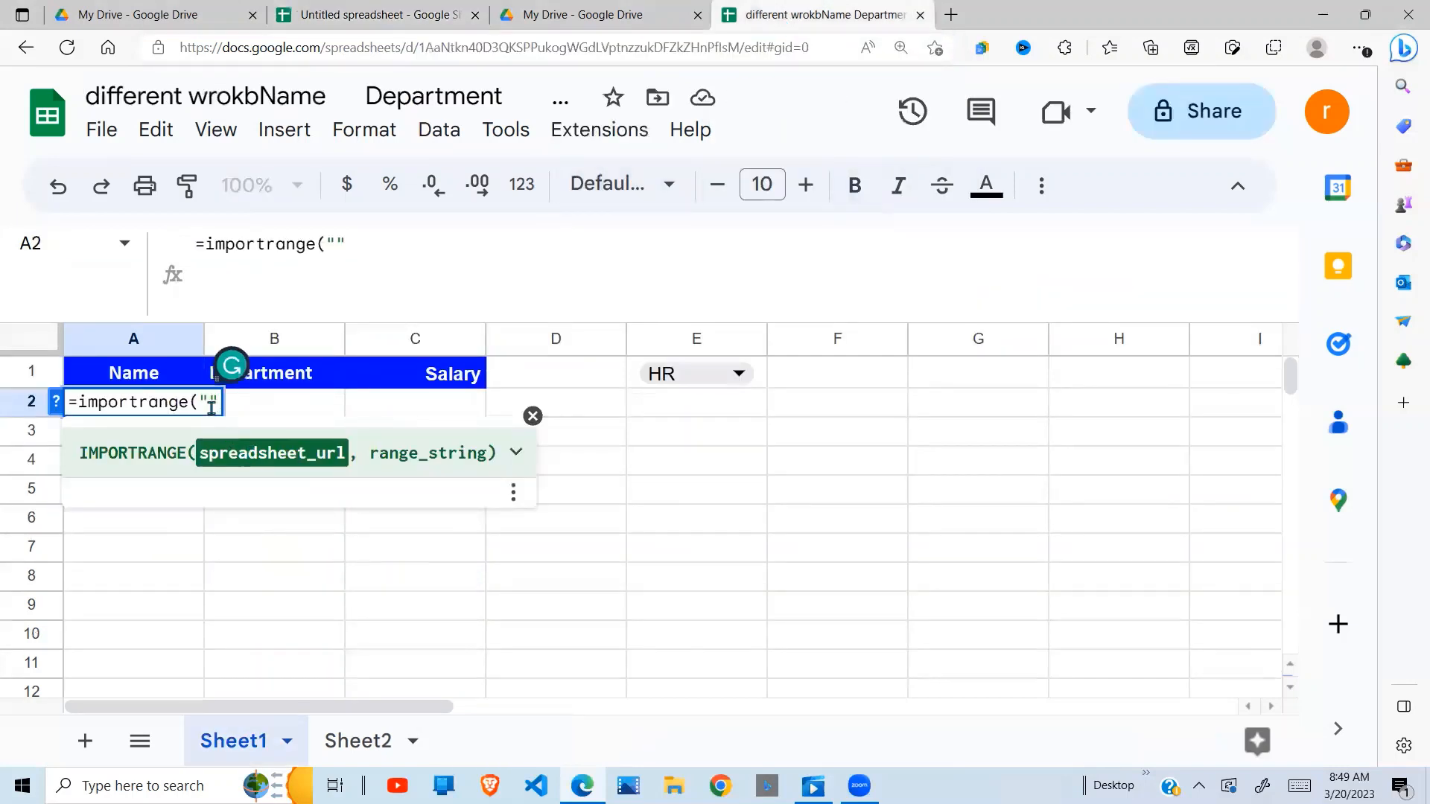
{"action": "key", "text": "ctrl+v"}
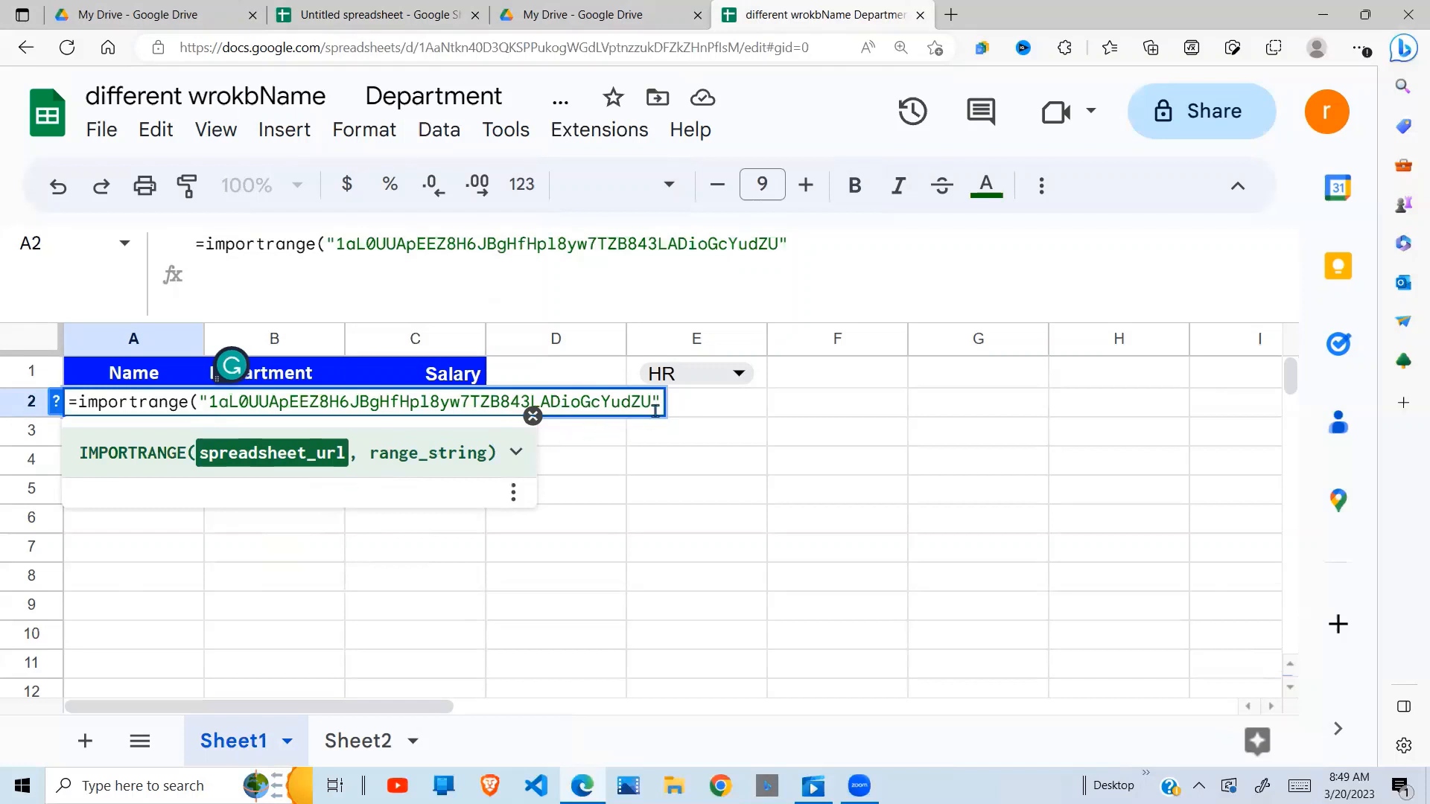
{"action": "type", "text": ","}
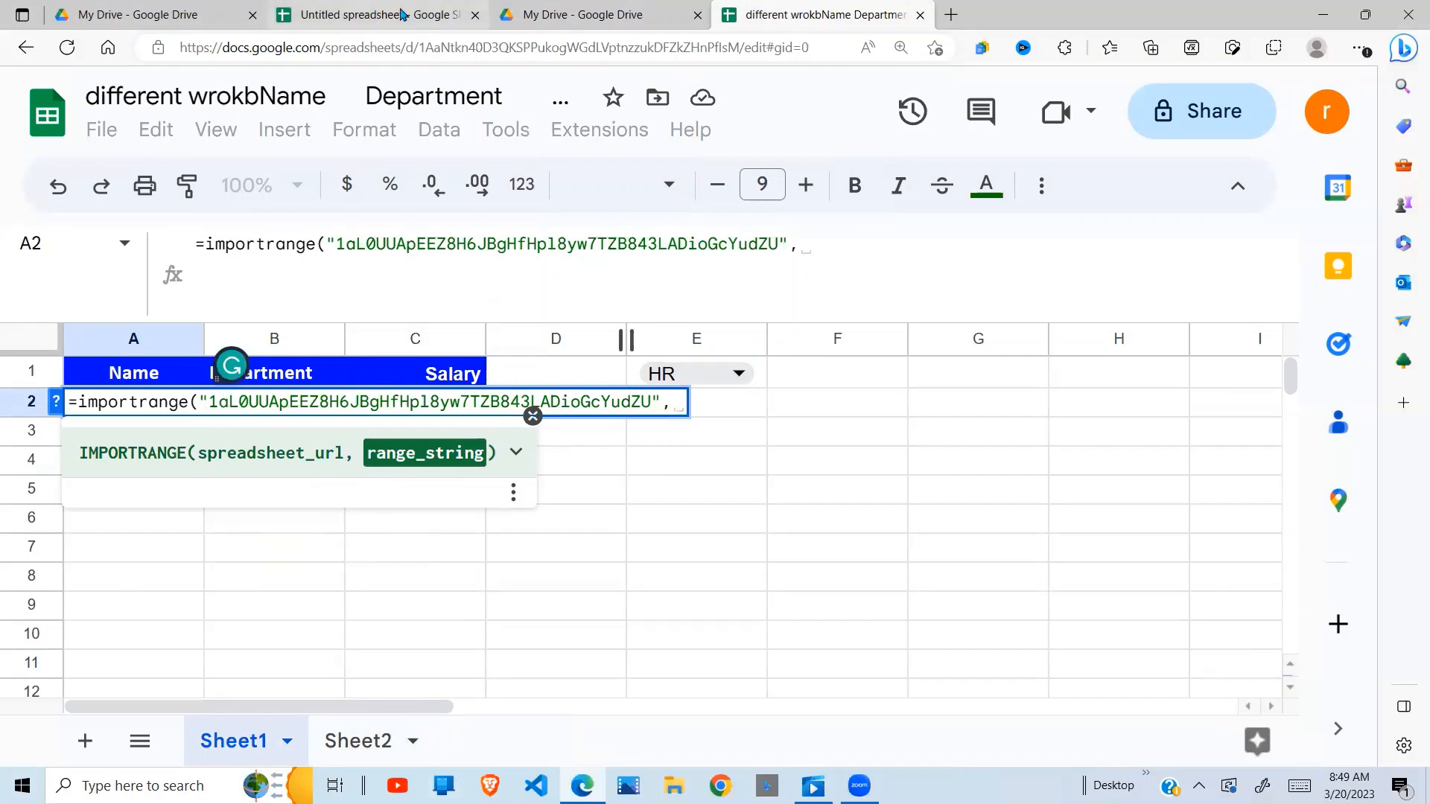
- Check the sheet name in the source spreadsheet and begin the formula's range string with "fulldata!"
{"action": "left_click", "coordinate": [402, 15]}
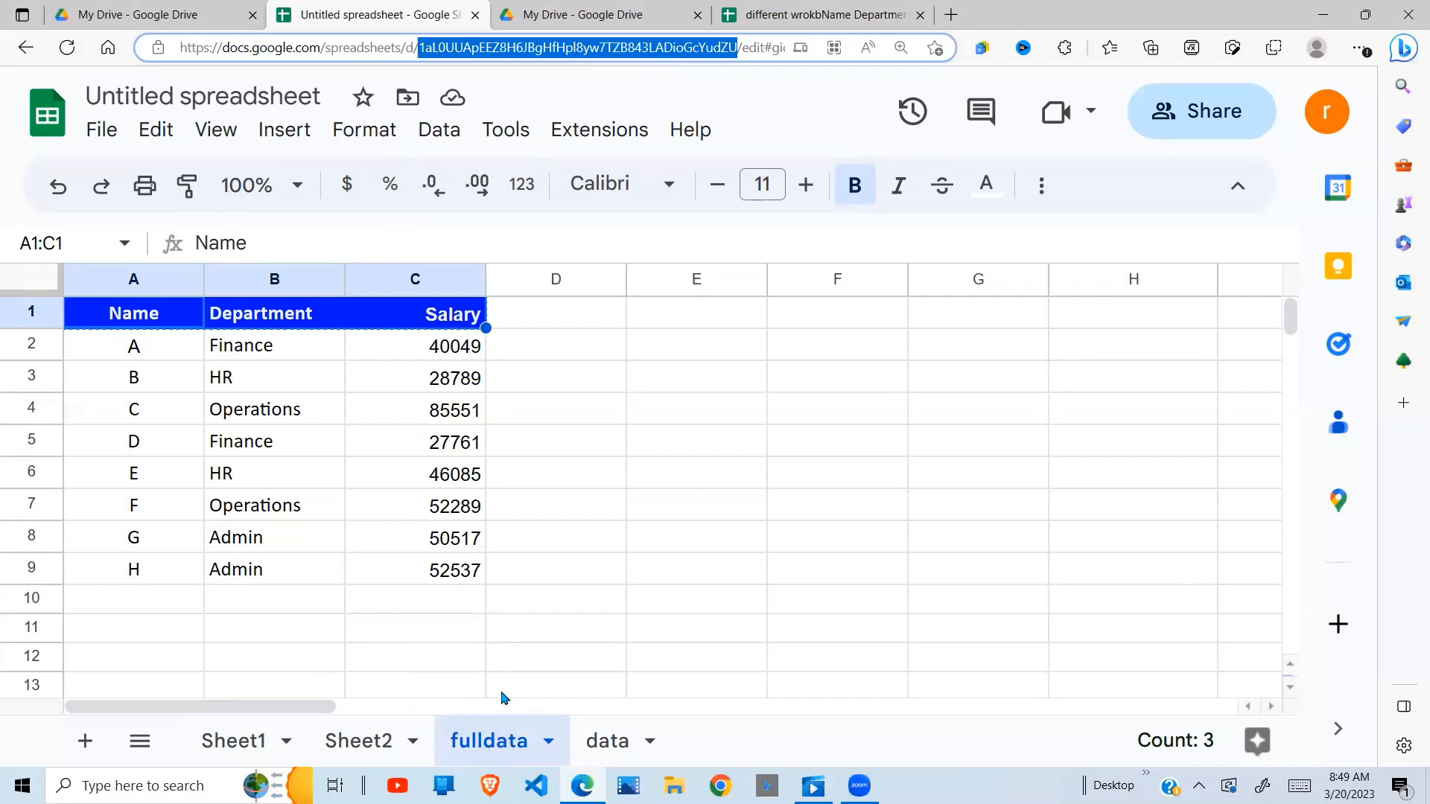
{"action": "left_click", "coordinate": [802, 23]}
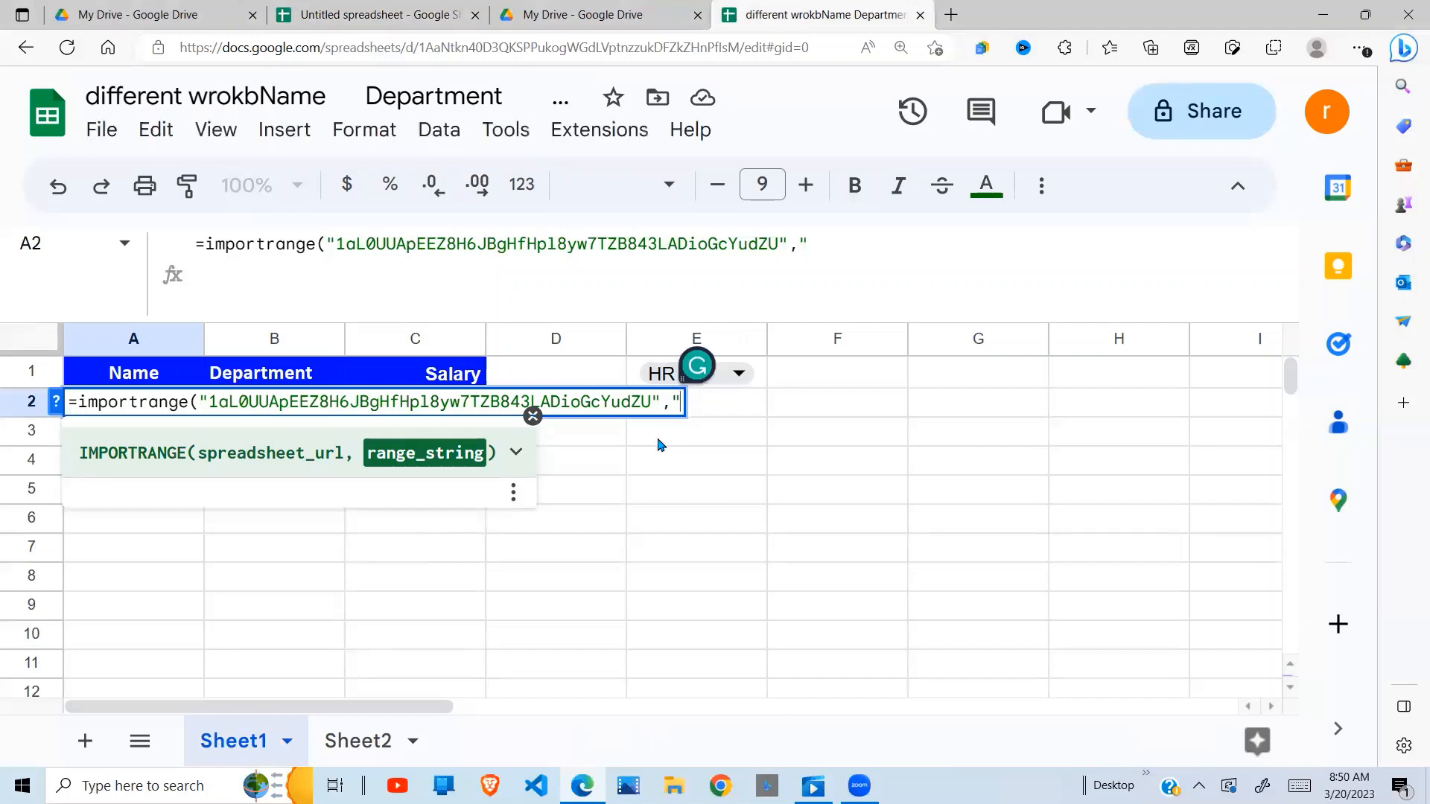
{"action": "type", "text": "fulldata"}
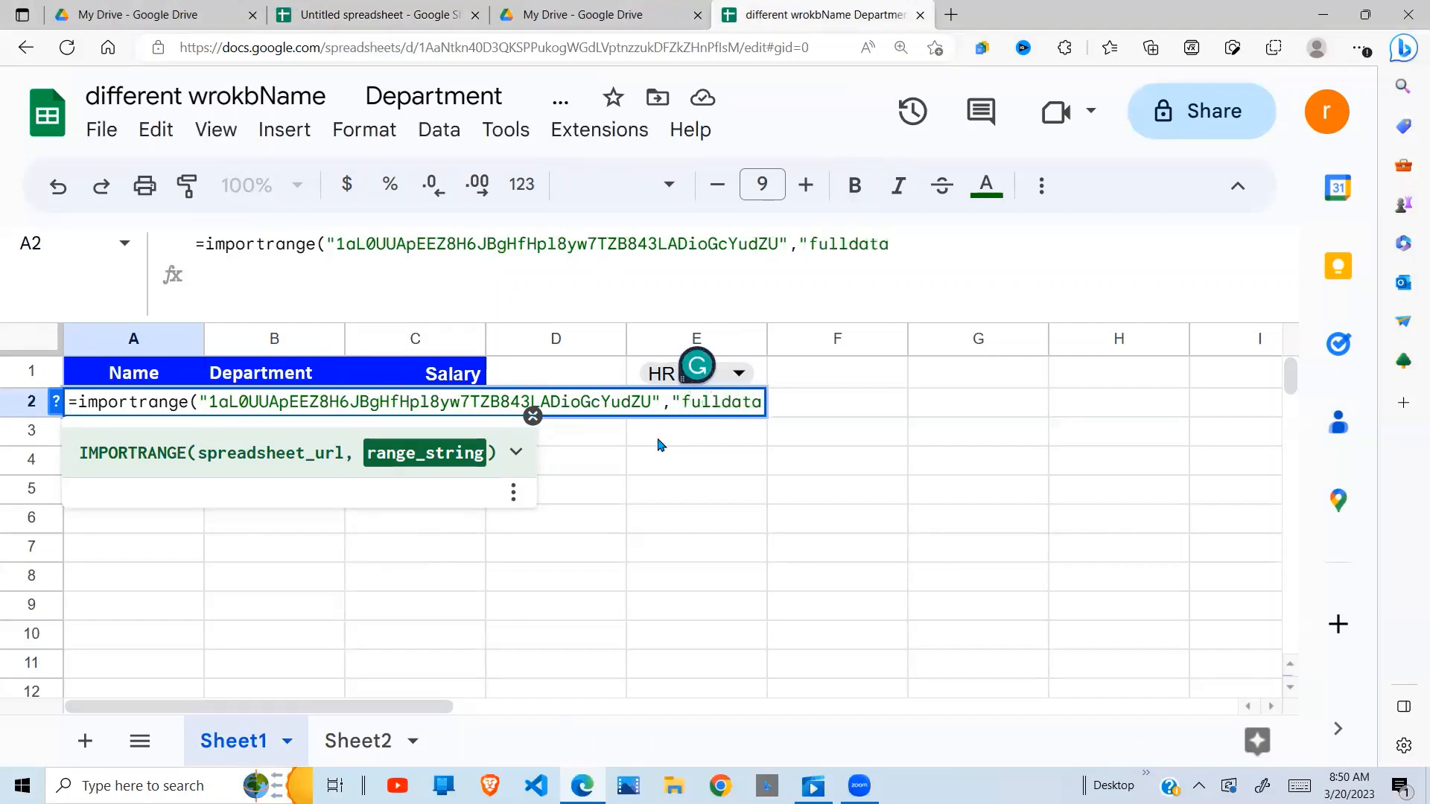
{"action": "type", "text": "!"}
- Check the source table's extent, complete the range reference as A2:C9, and commit the IMPORTRANGE formula
{"action": "left_click", "coordinate": [383, 15]}
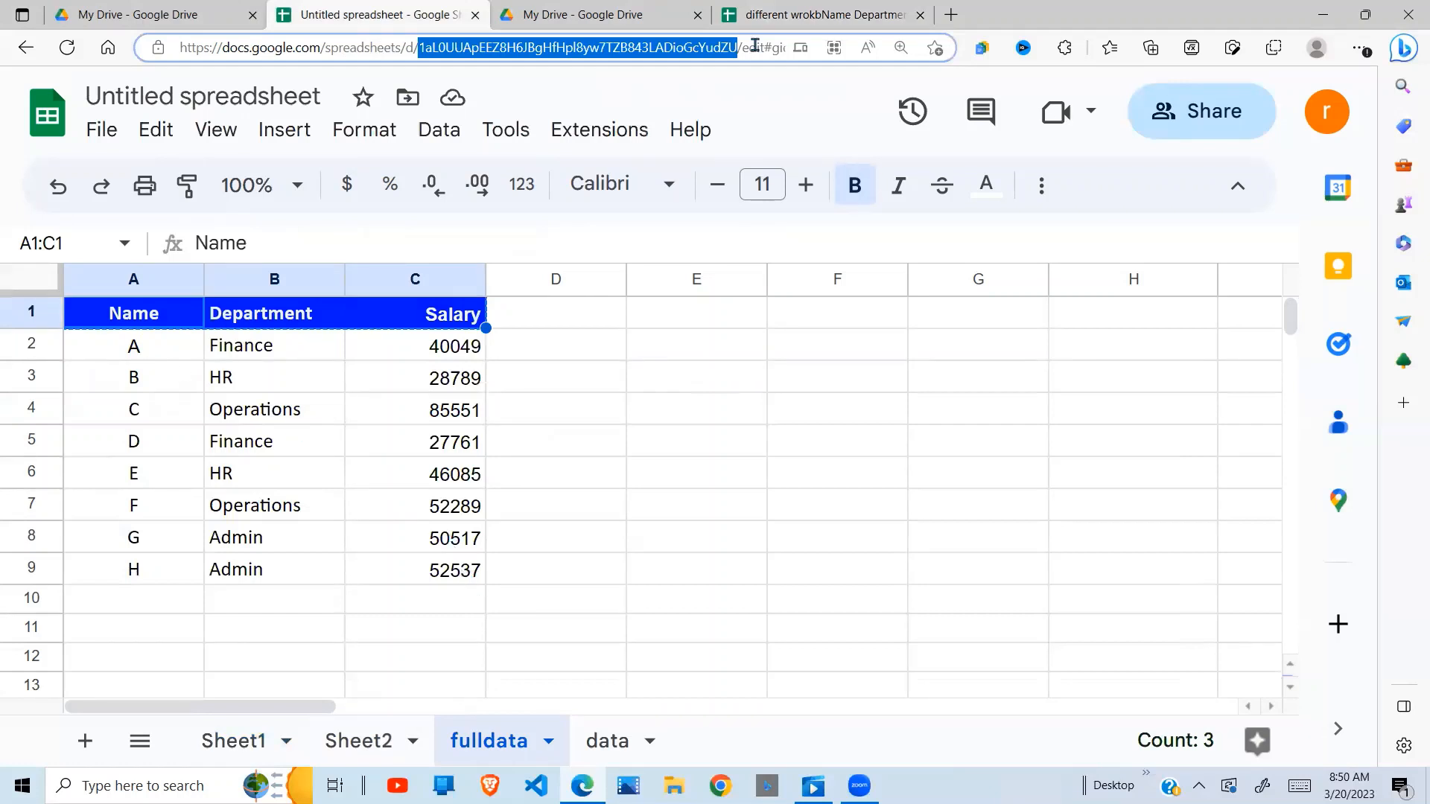
{"action": "left_click", "coordinate": [819, 15]}
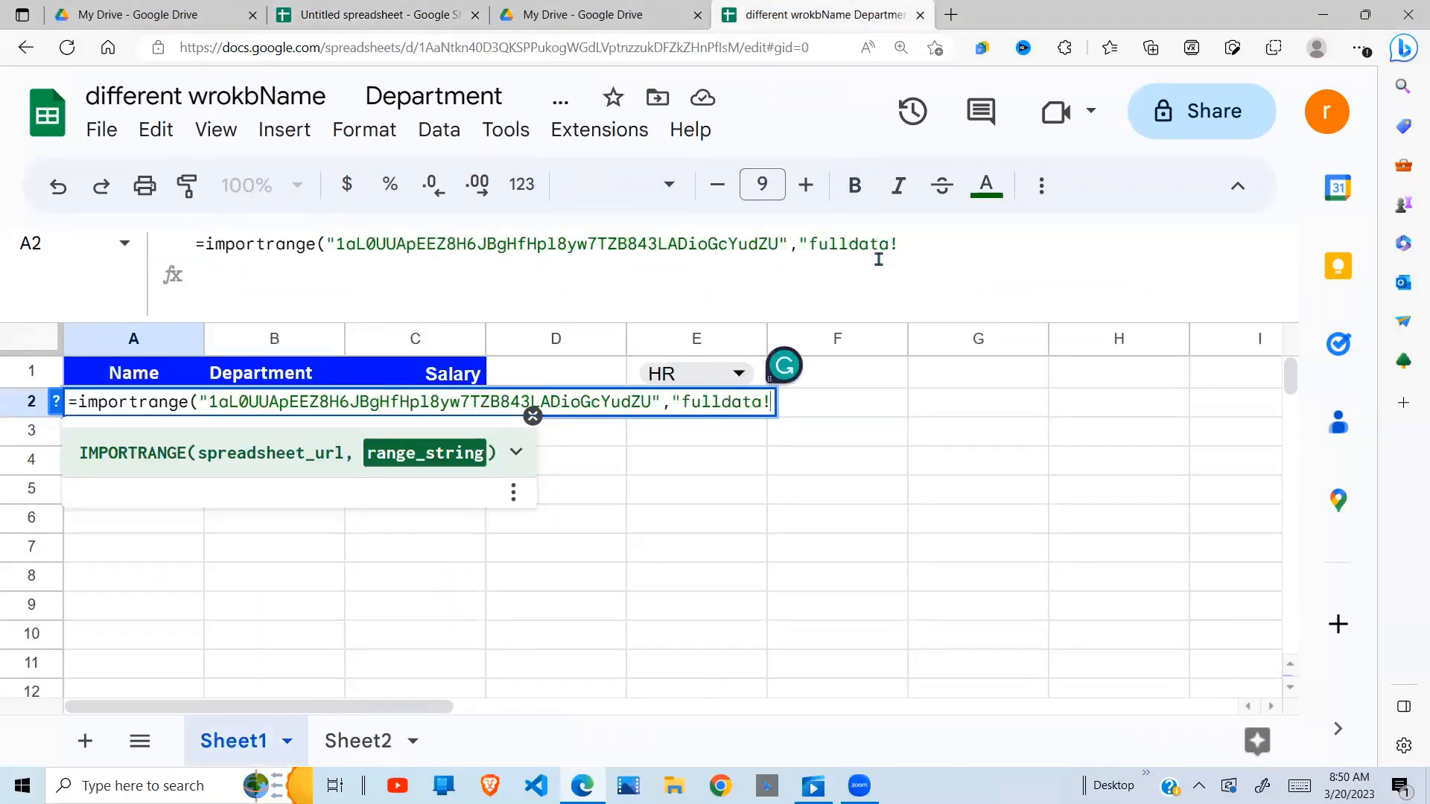
{"action": "left_click", "coordinate": [900, 248]}
{"action": "type", "text": "A"}
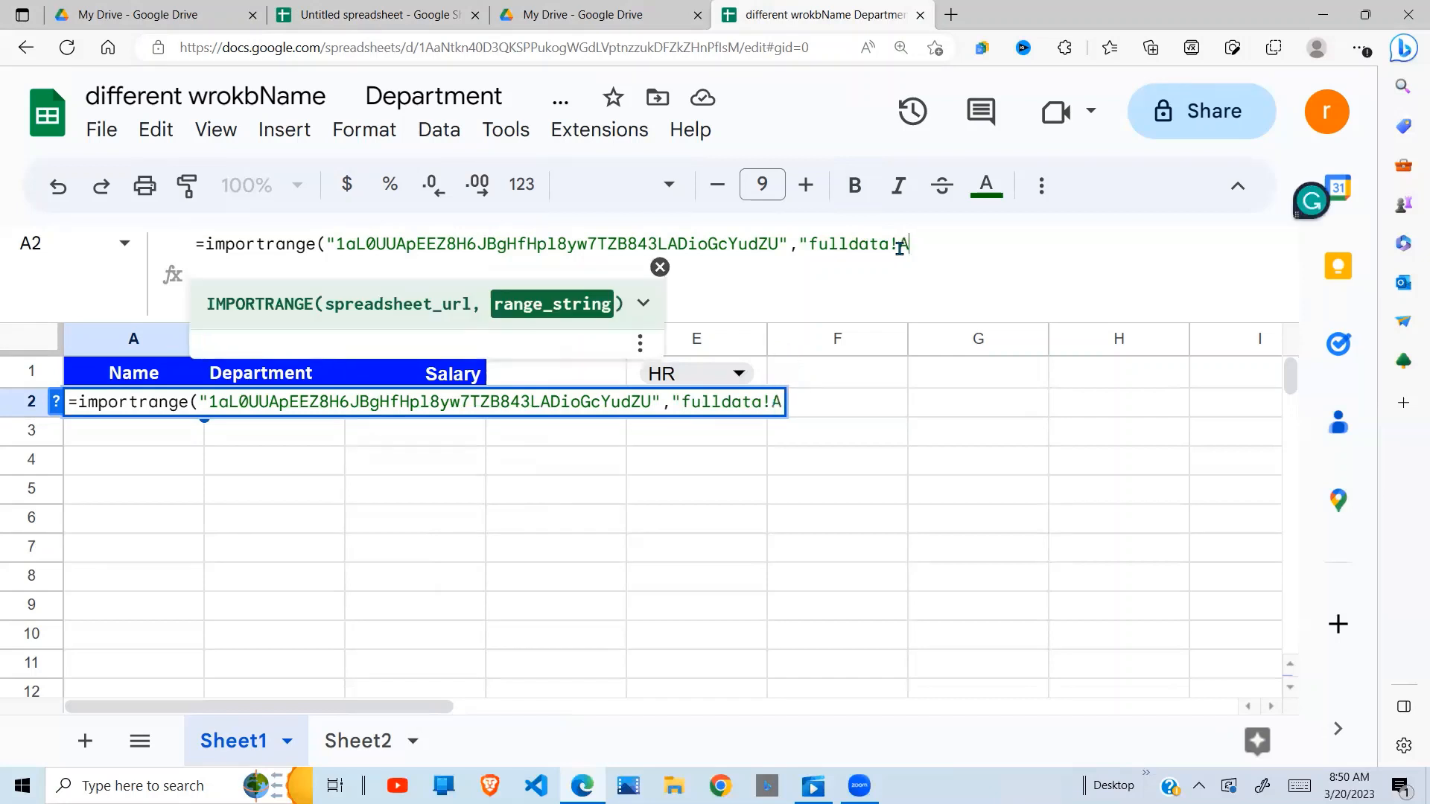
{"action": "type", "text": "2:C("}
{"action": "key", "text": "BackSpace"}
{"action": "type", "text": "9"}
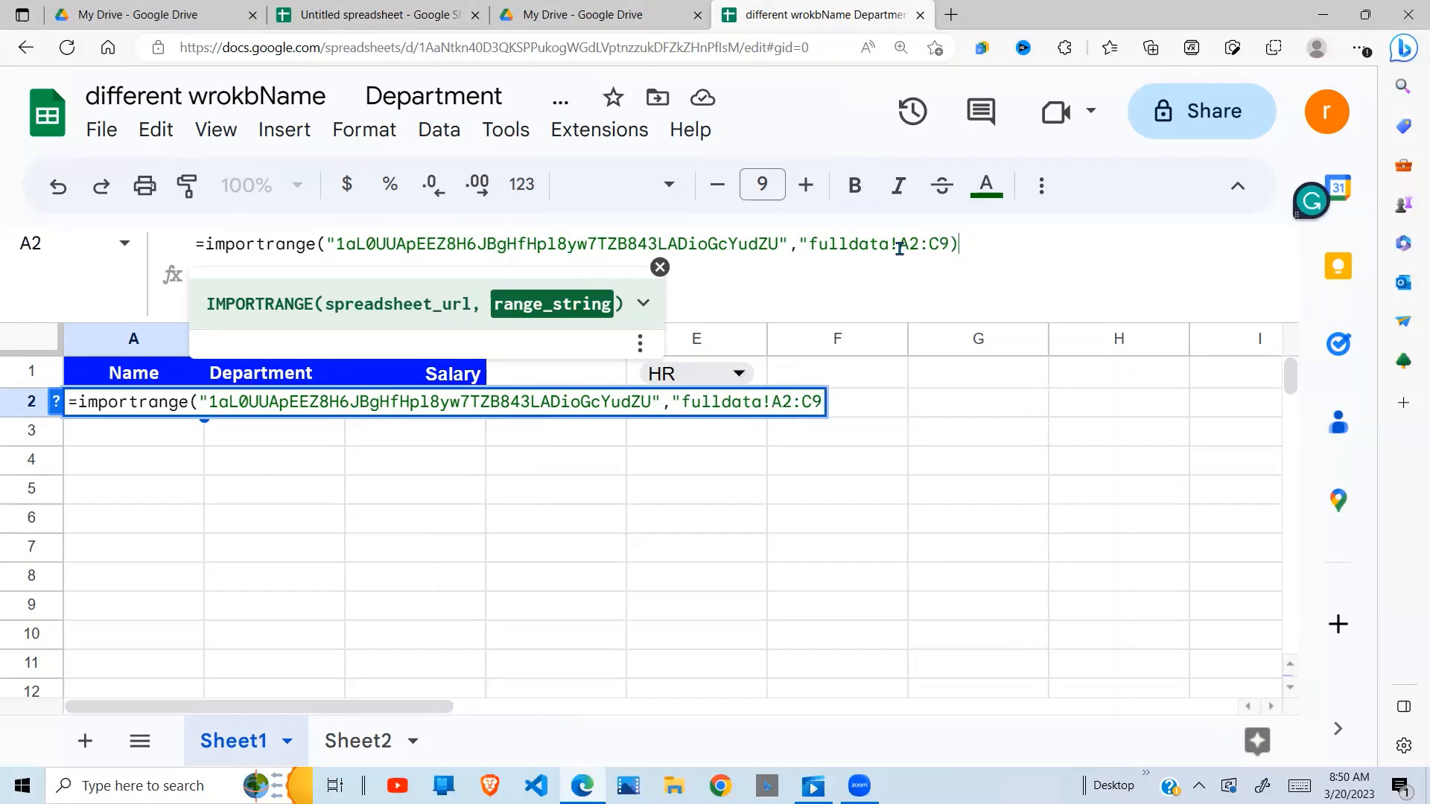
{"action": "type", "text": ")"}
{"action": "key", "text": "Return"}
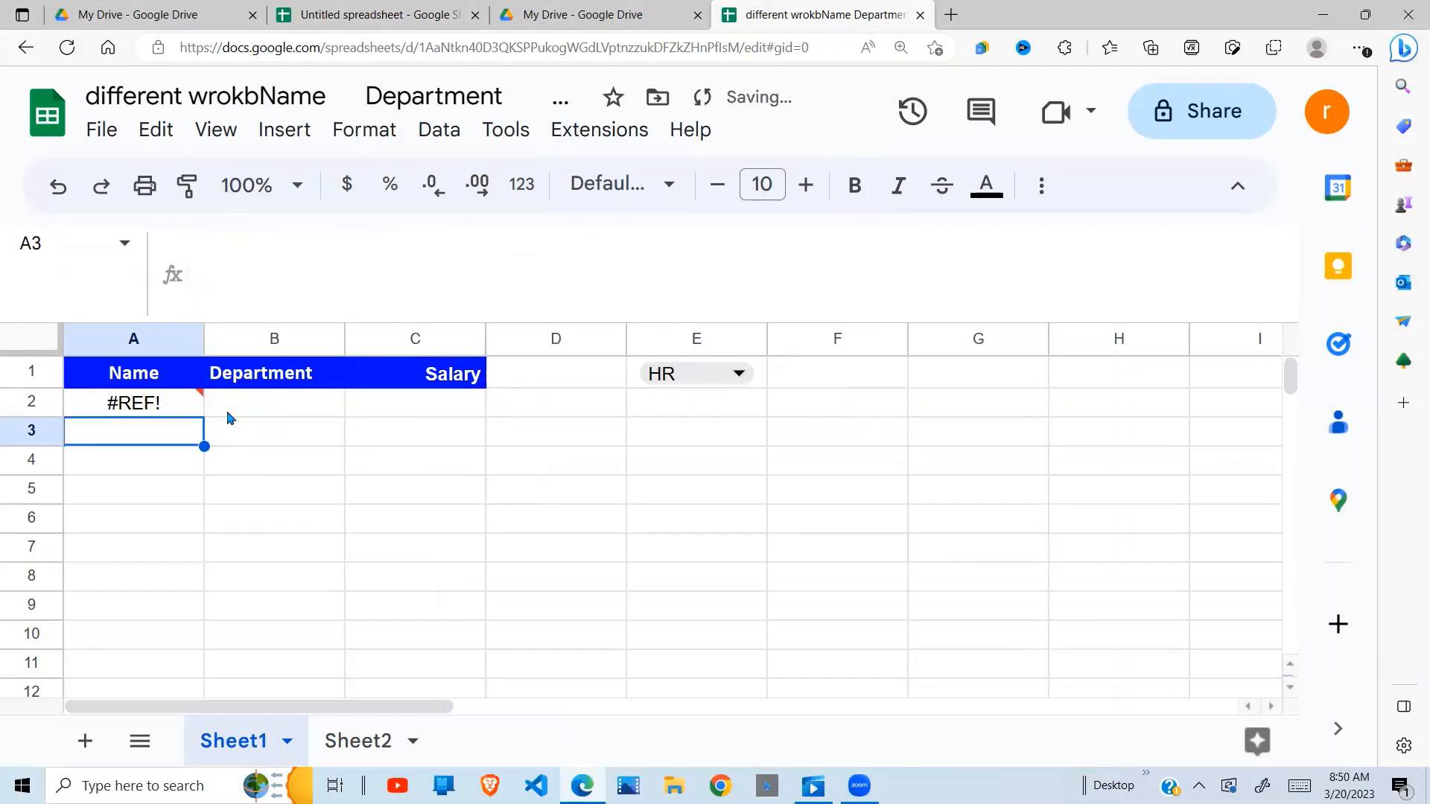
- Read the error on A2 and remove the stray closing parenthesis inside the quotes so the range string is "fulldata!A2:C9"
{"action": "mouse_move", "coordinate": [200, 414]}
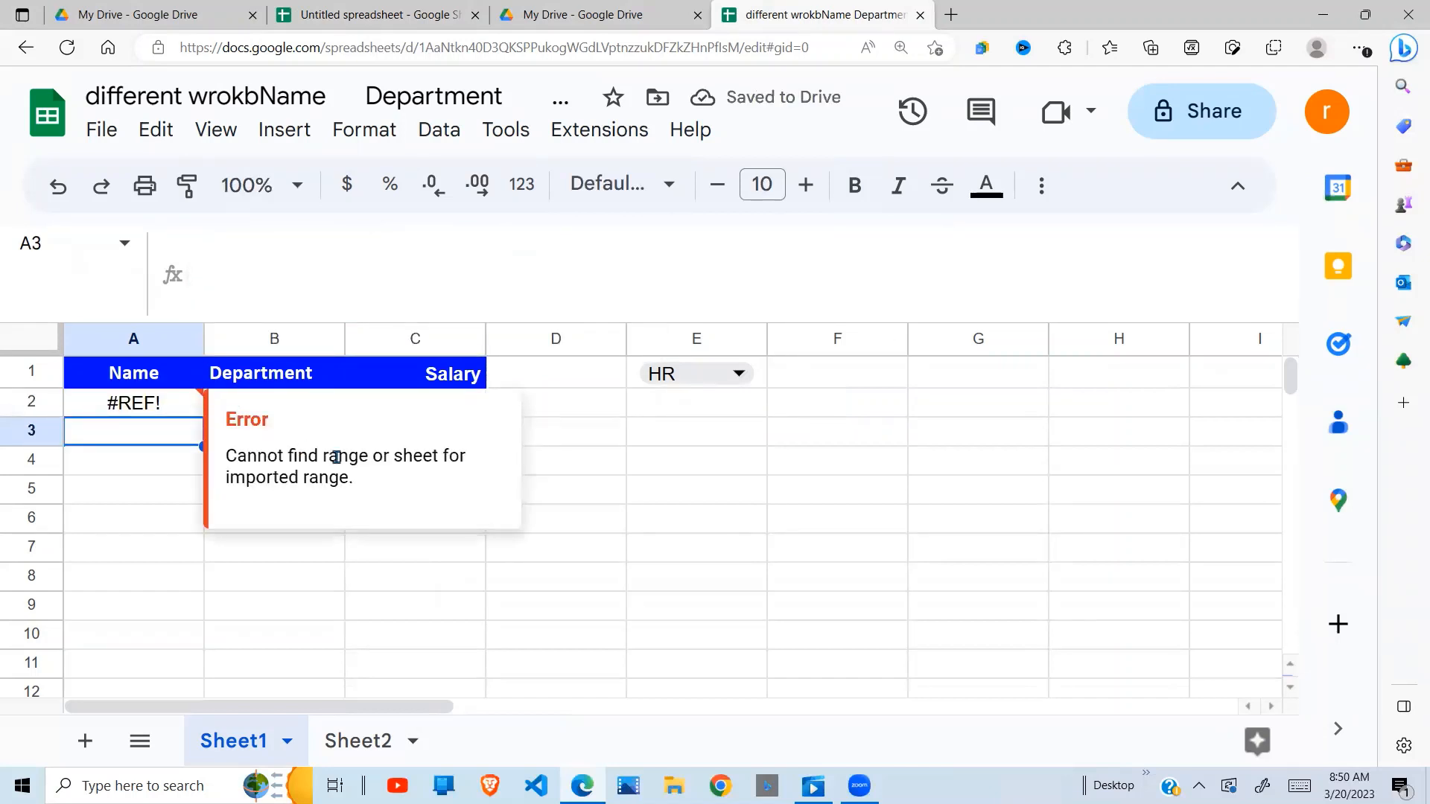
{"action": "left_click", "coordinate": [184, 411]}
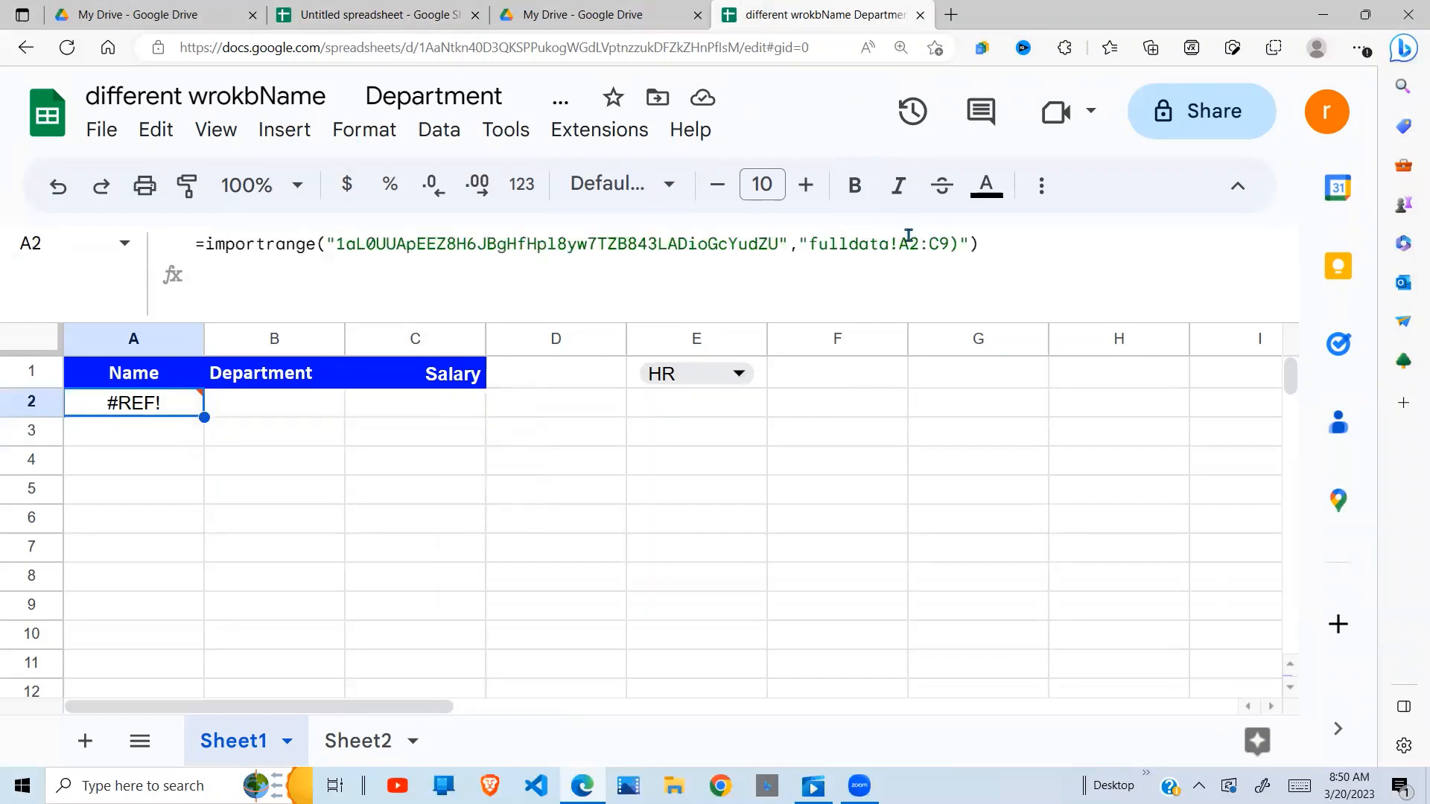
{"action": "left_click", "coordinate": [957, 246]}
{"action": "key", "text": "BackSpace"}
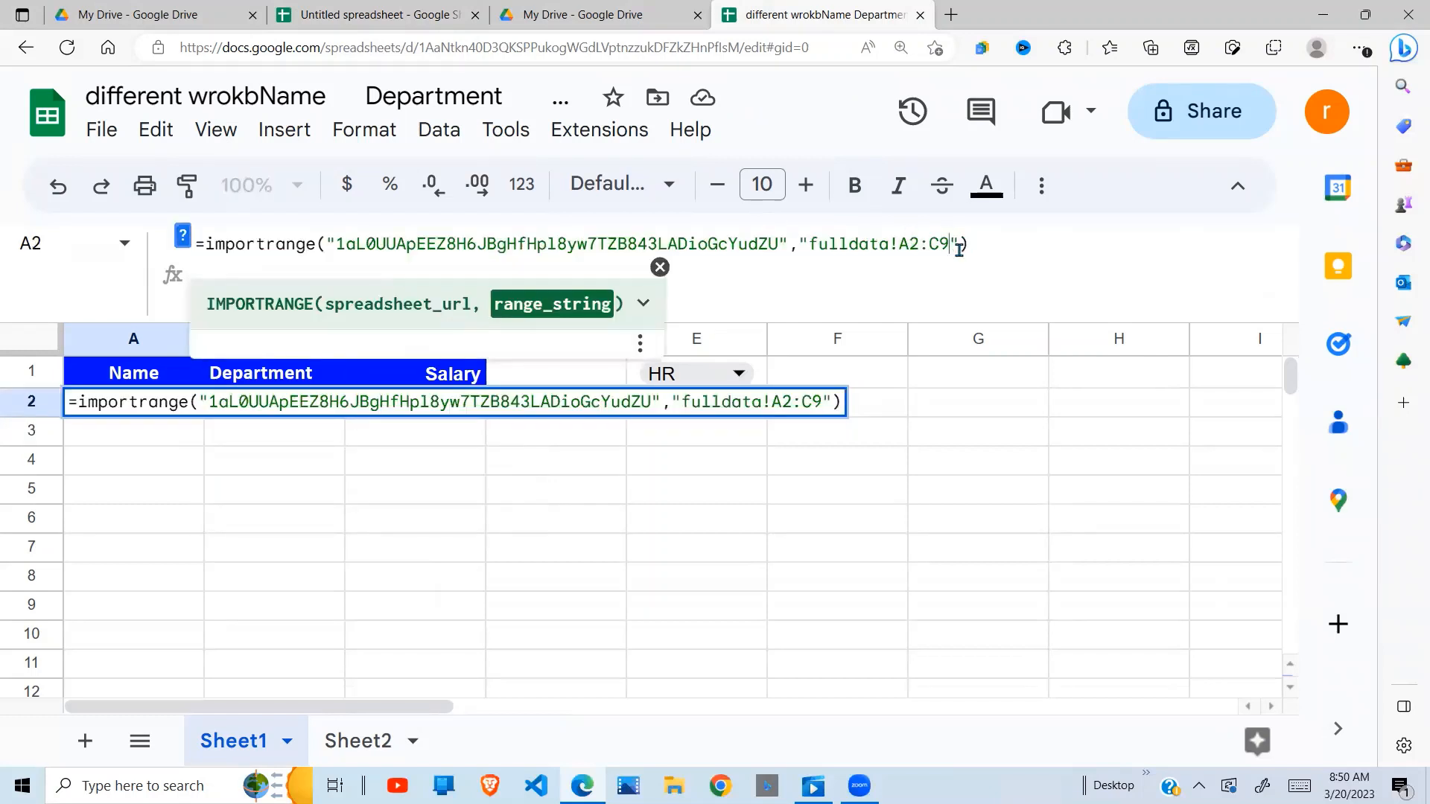
{"action": "key", "text": "Return"}
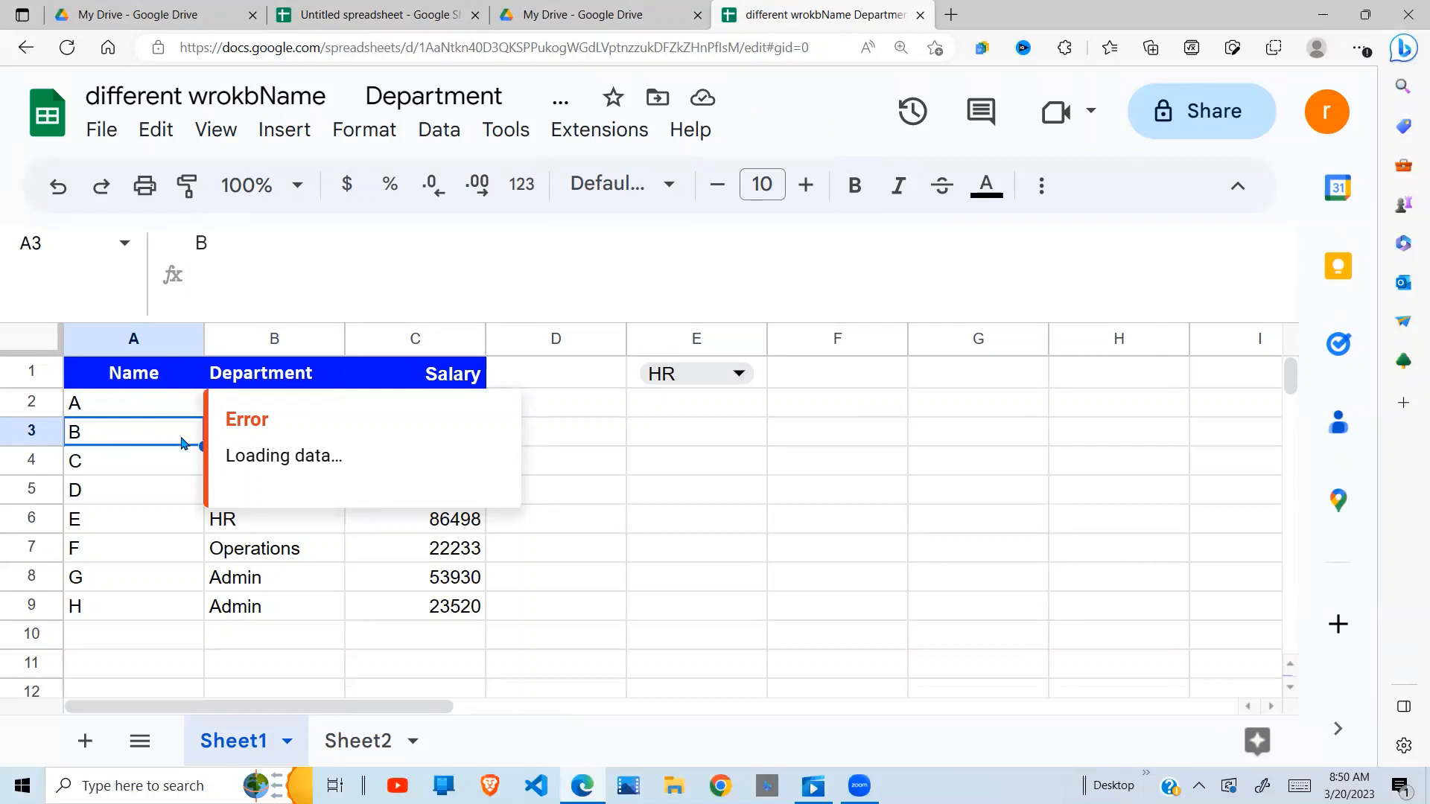
{"action": "left_click", "coordinate": [176, 499]}
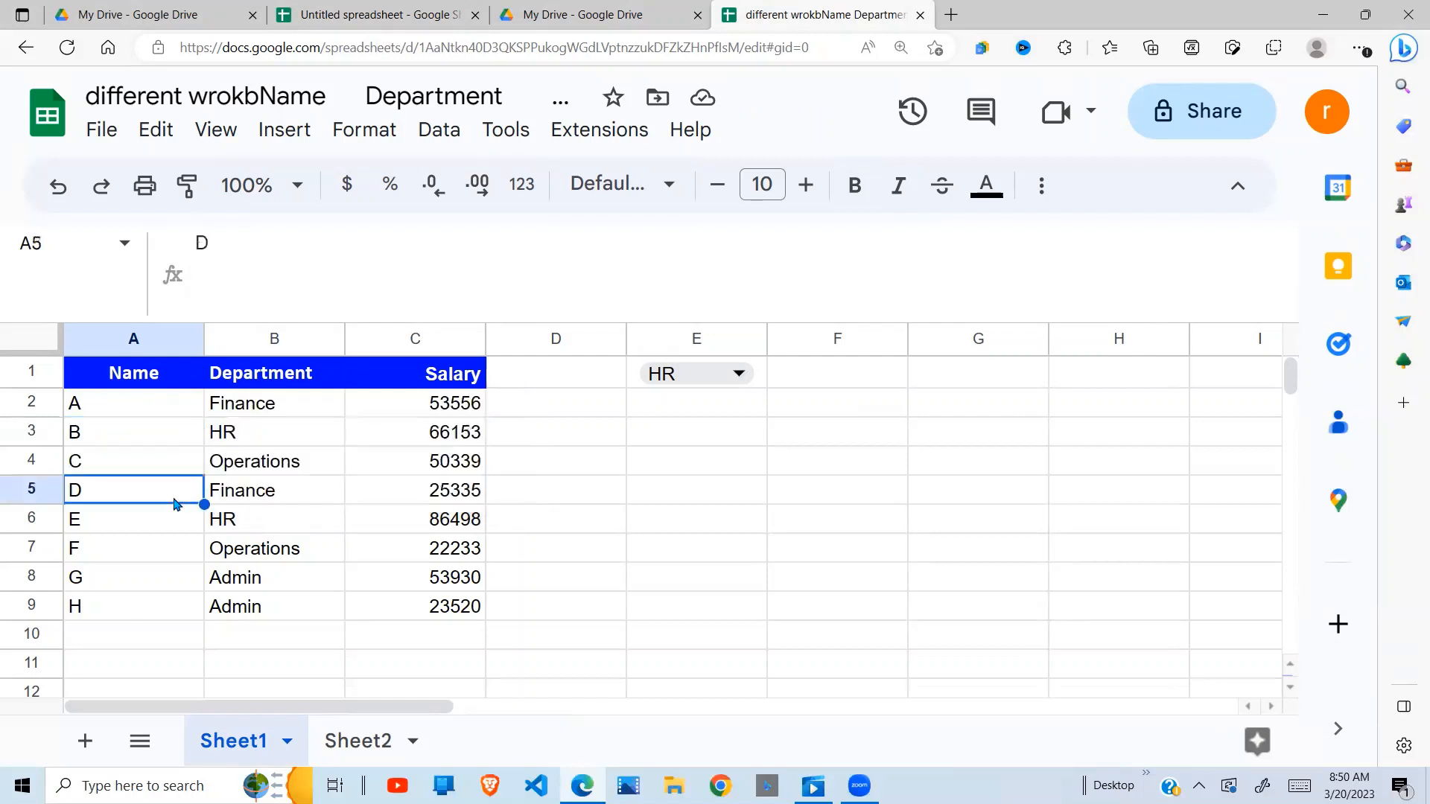
- Wrap A2's IMPORTRANGE call in a FILTER function as its range argument, followed by a comma
{"action": "left_click", "coordinate": [191, 406]}
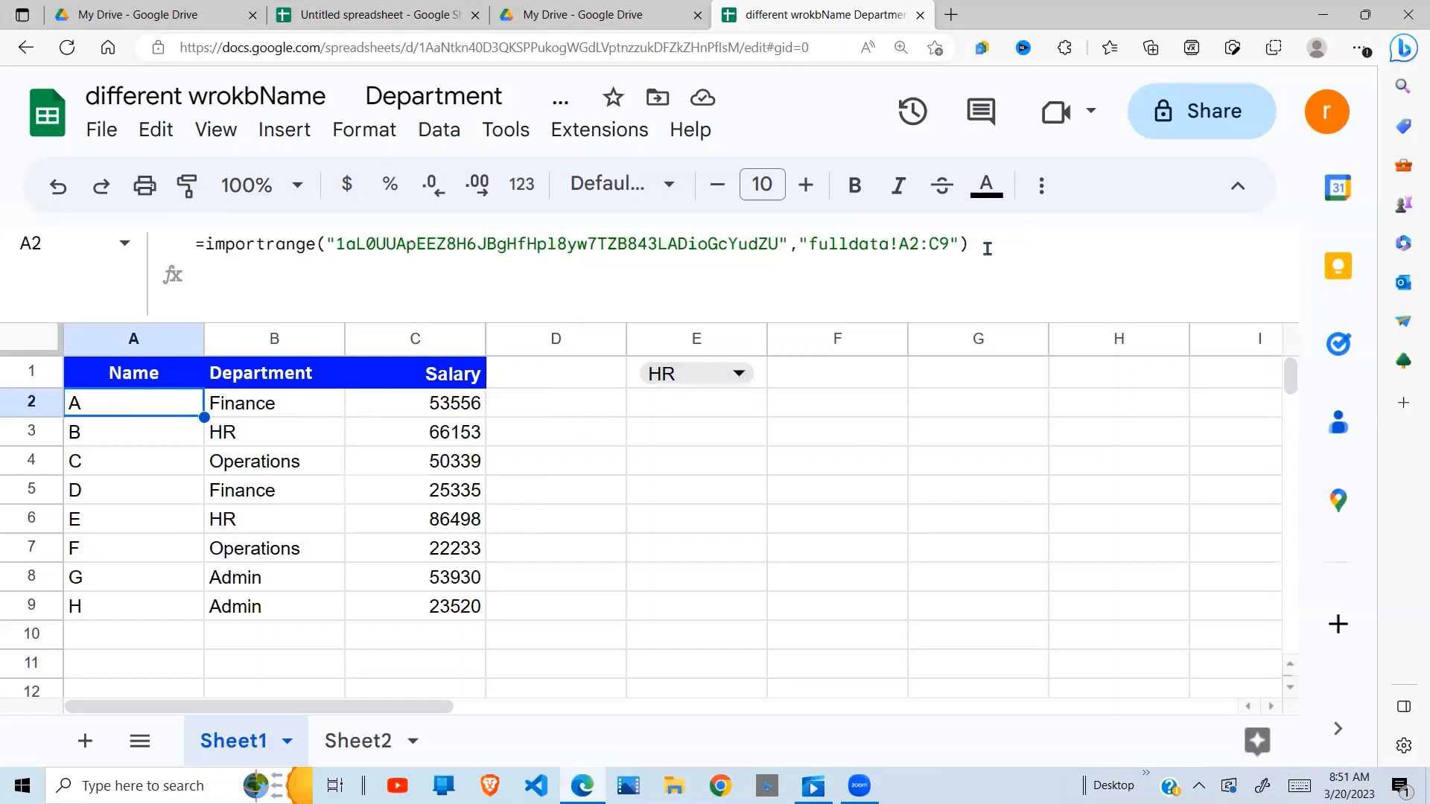
{"action": "left_click_drag", "start_coordinate": [981, 243], "coordinate": [210, 250]}
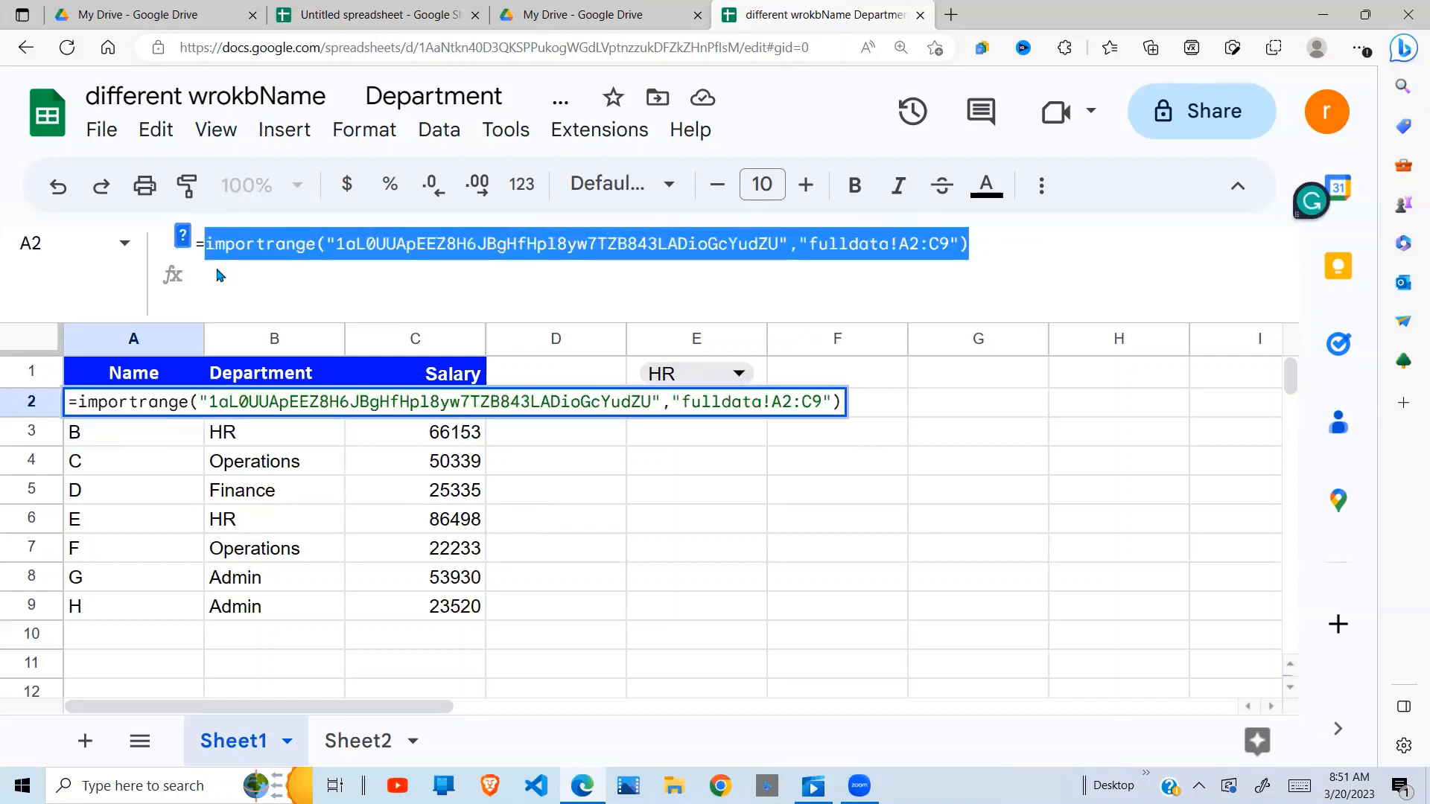
{"action": "key", "text": "ctrl+x"}
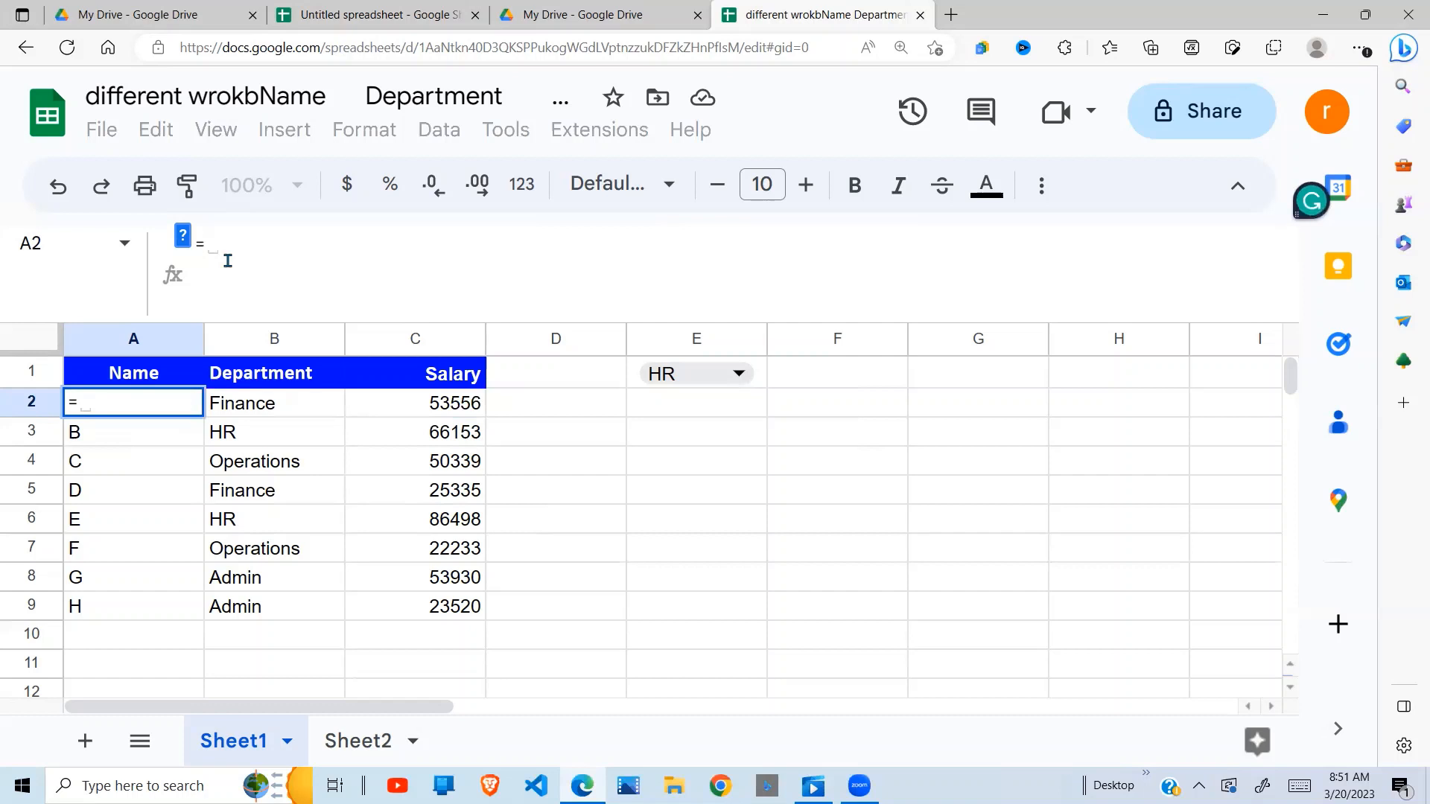
{"action": "type", "text": "filte"}
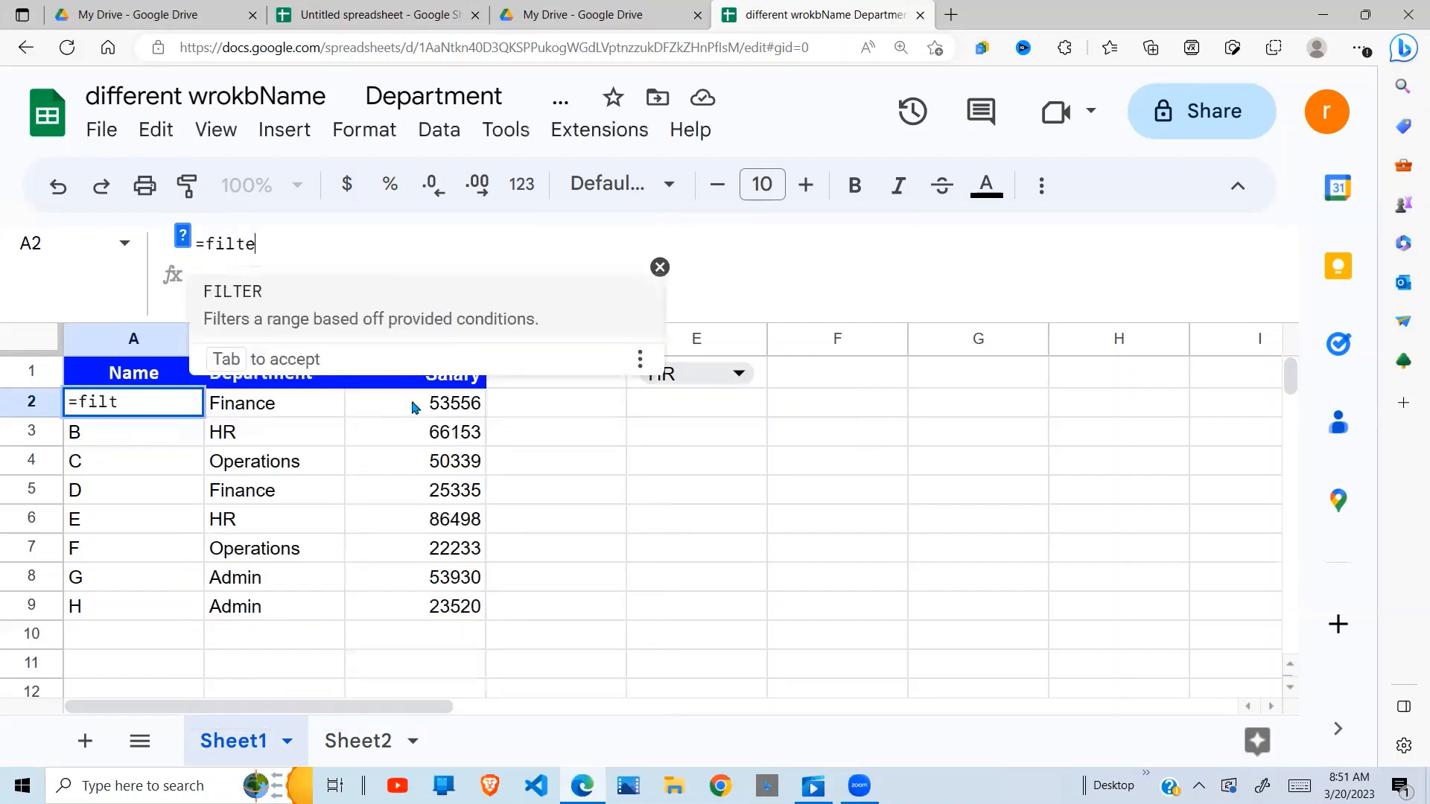
{"action": "type", "text": "r("}
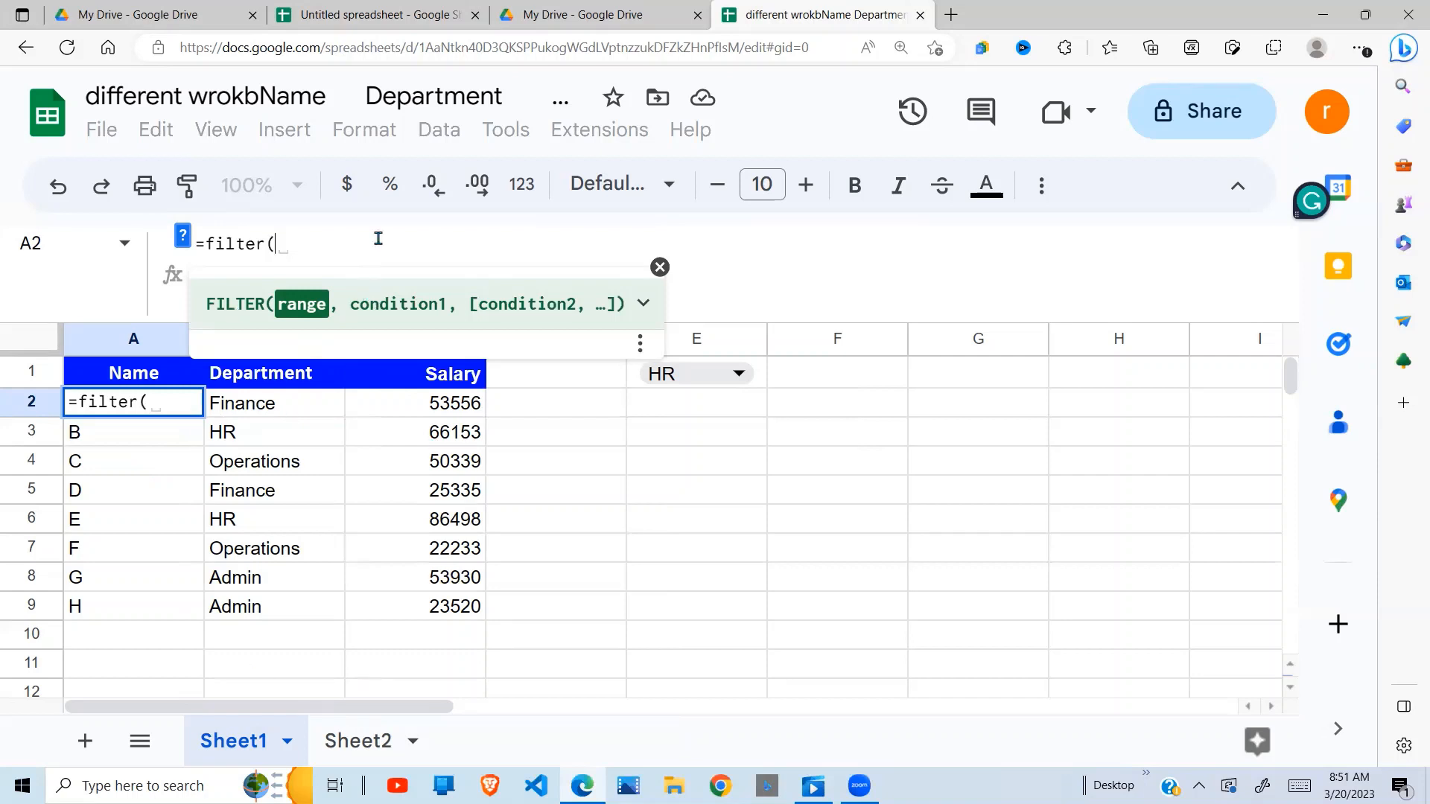
{"action": "key", "text": "ctrl+v"}
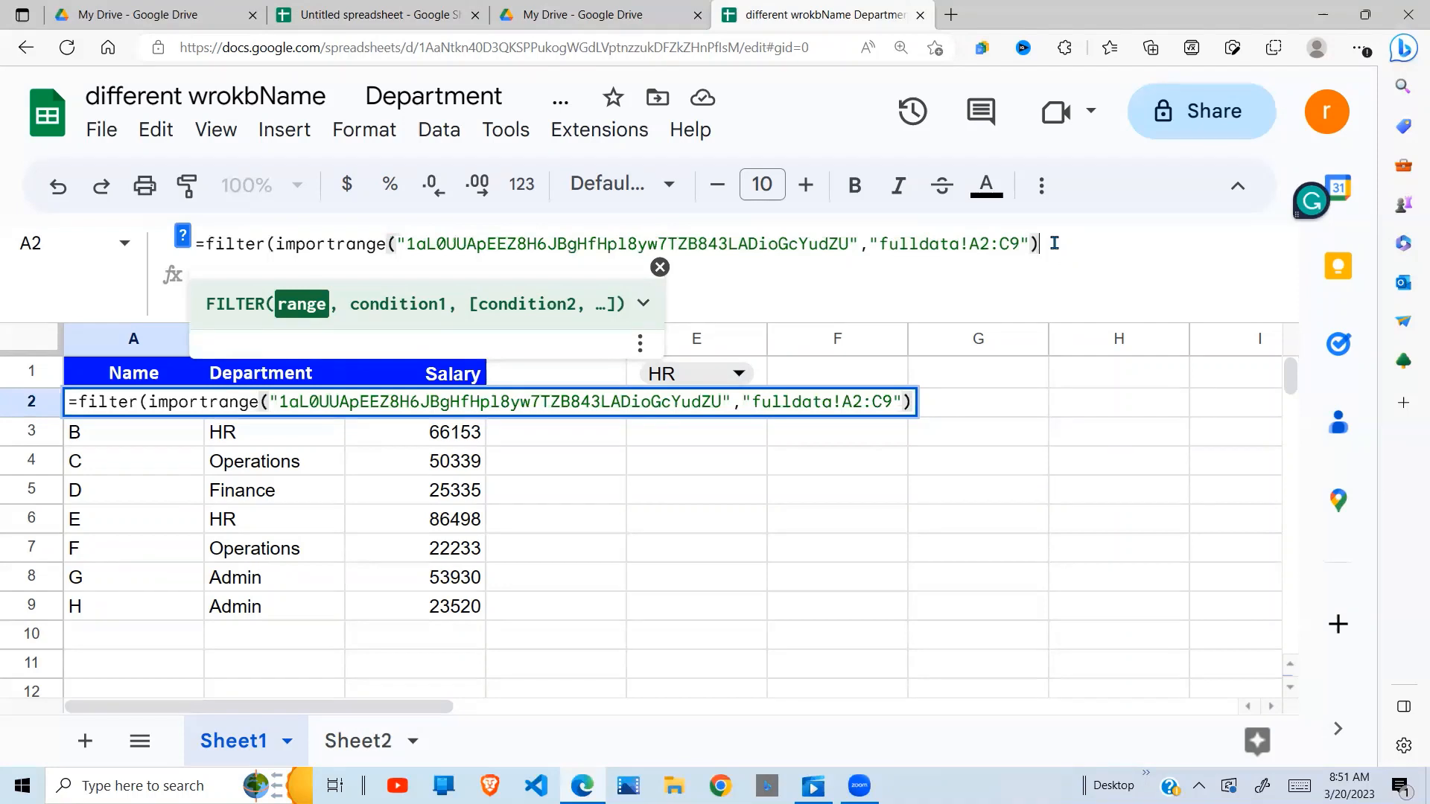
{"action": "type", "text": ","}
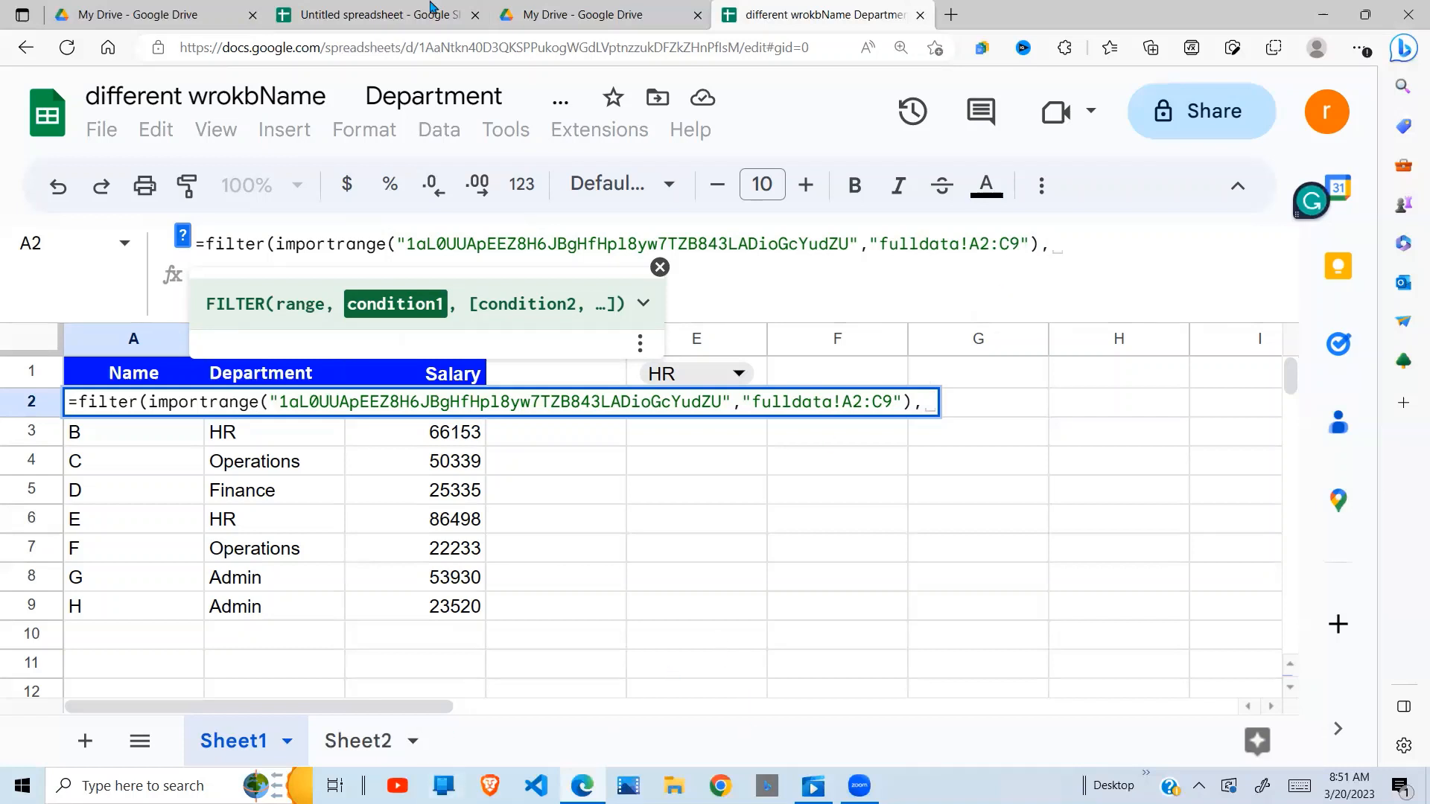
- Check the Department column in the source spreadsheet and paste the same IMPORTRANGE call as FILTER's first condition
{"action": "left_click", "coordinate": [367, 15]}
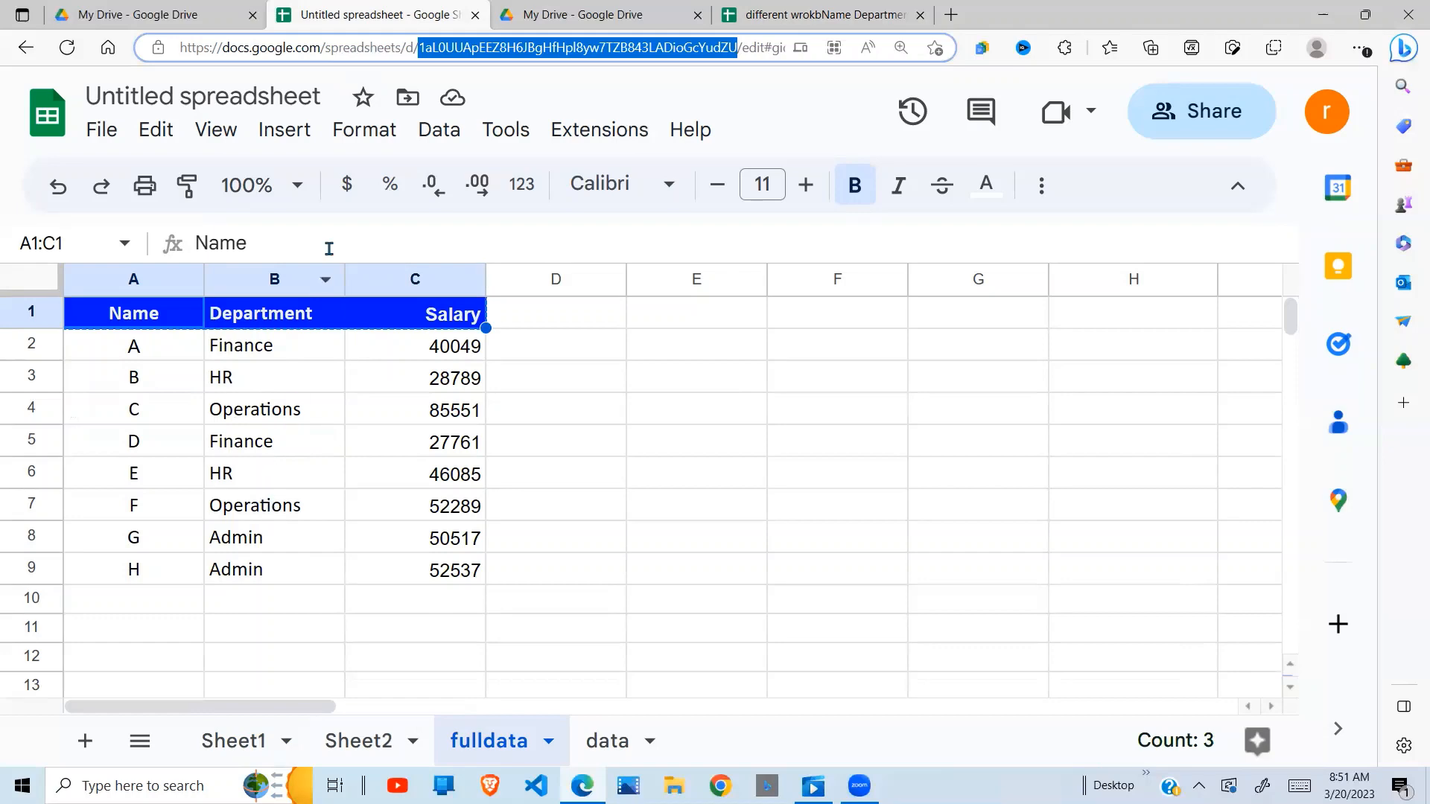
{"action": "left_click", "coordinate": [802, 10]}
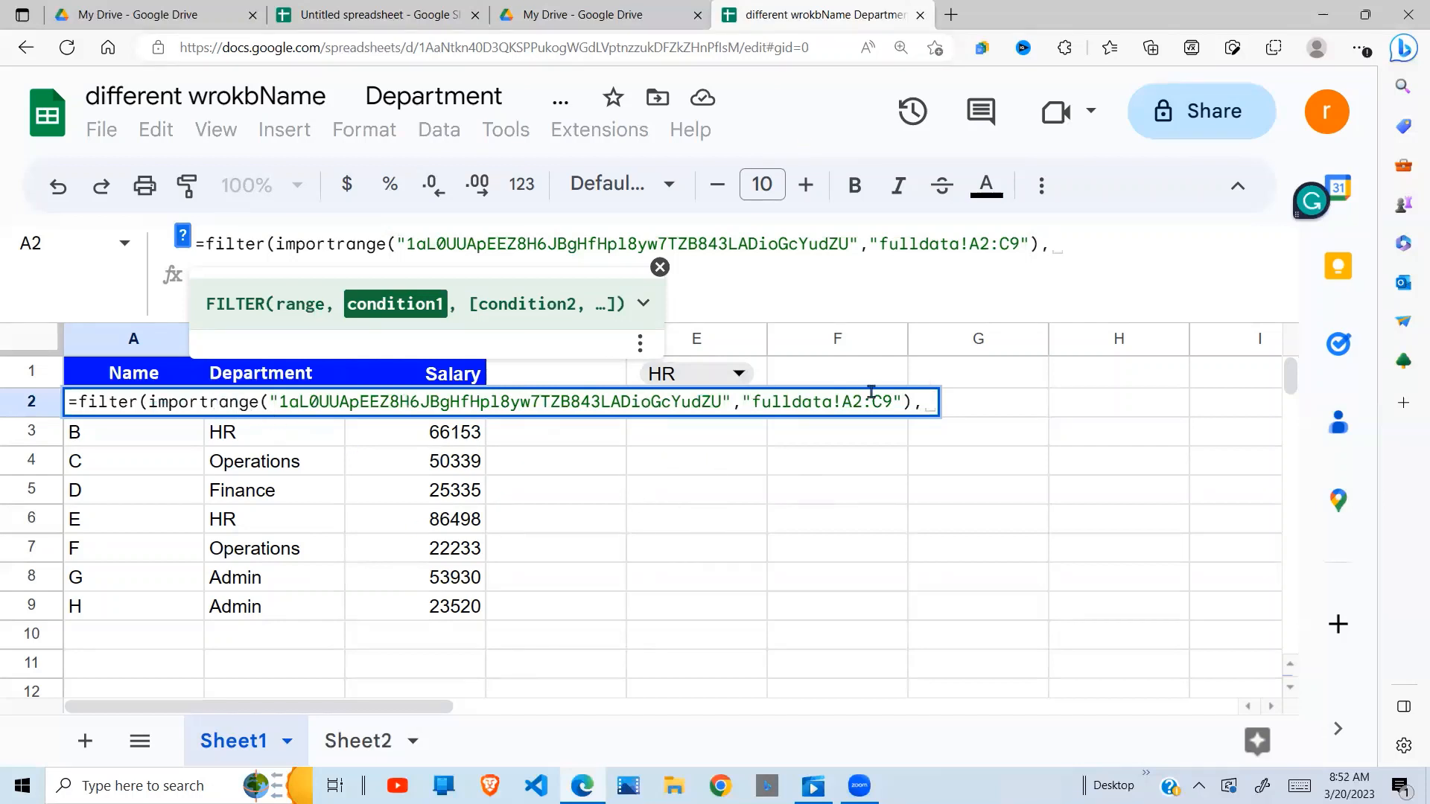
{"action": "left_click", "coordinate": [931, 405]}
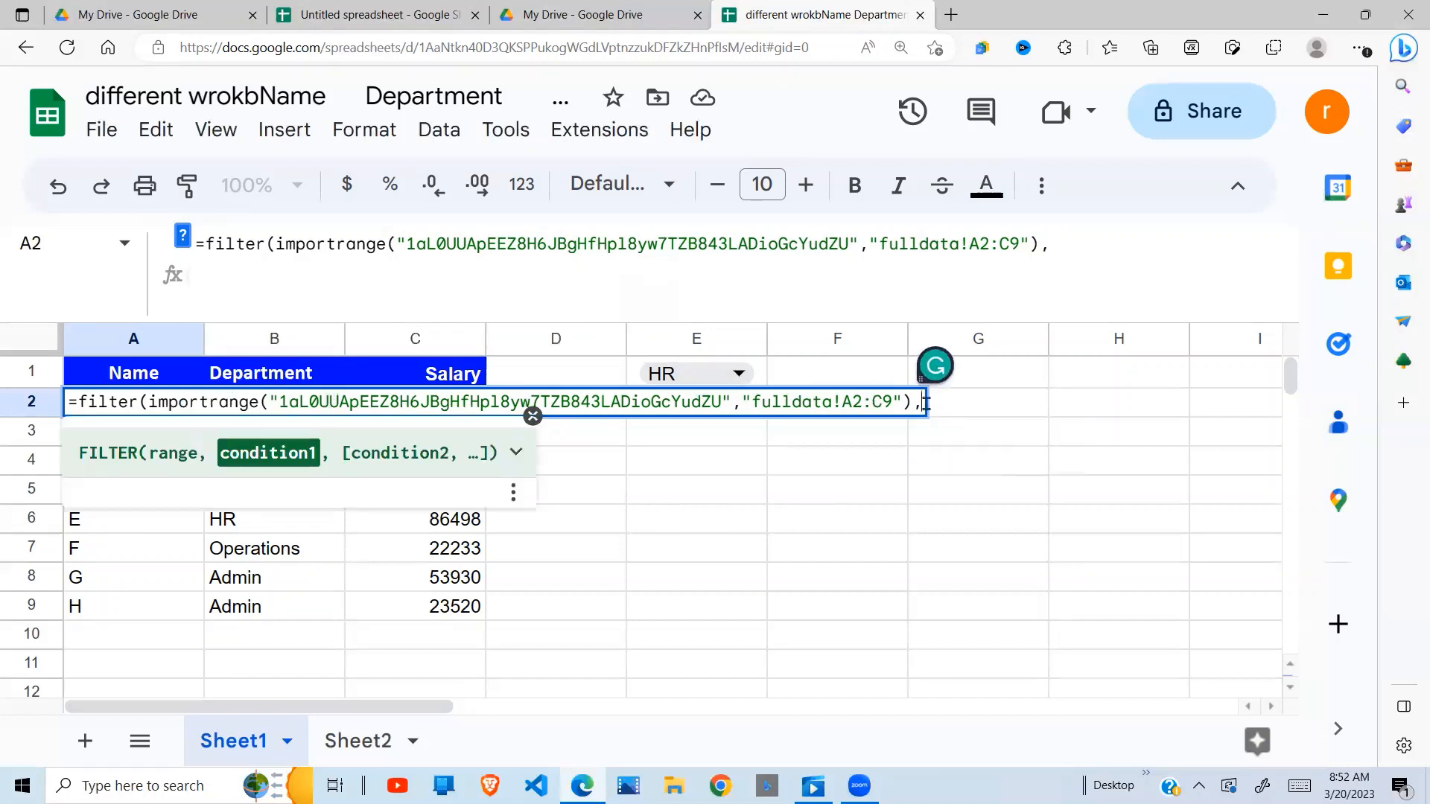
{"action": "key", "text": "ctrl+v"}
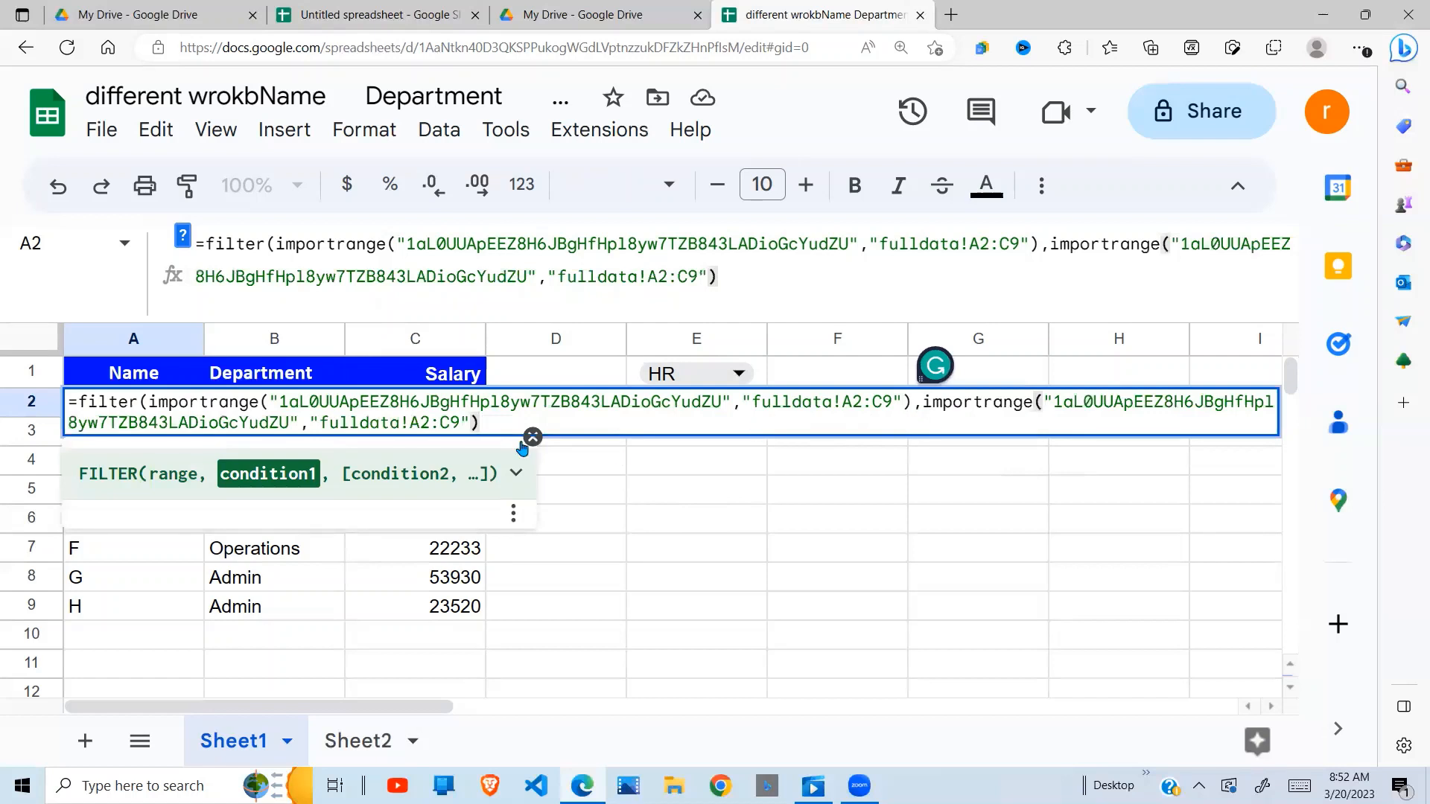
- Change the second IMPORTRANGE's range to "fulldata!b2:b9" and check it against the source's Department column
{"action": "left_click", "coordinate": [422, 425]}
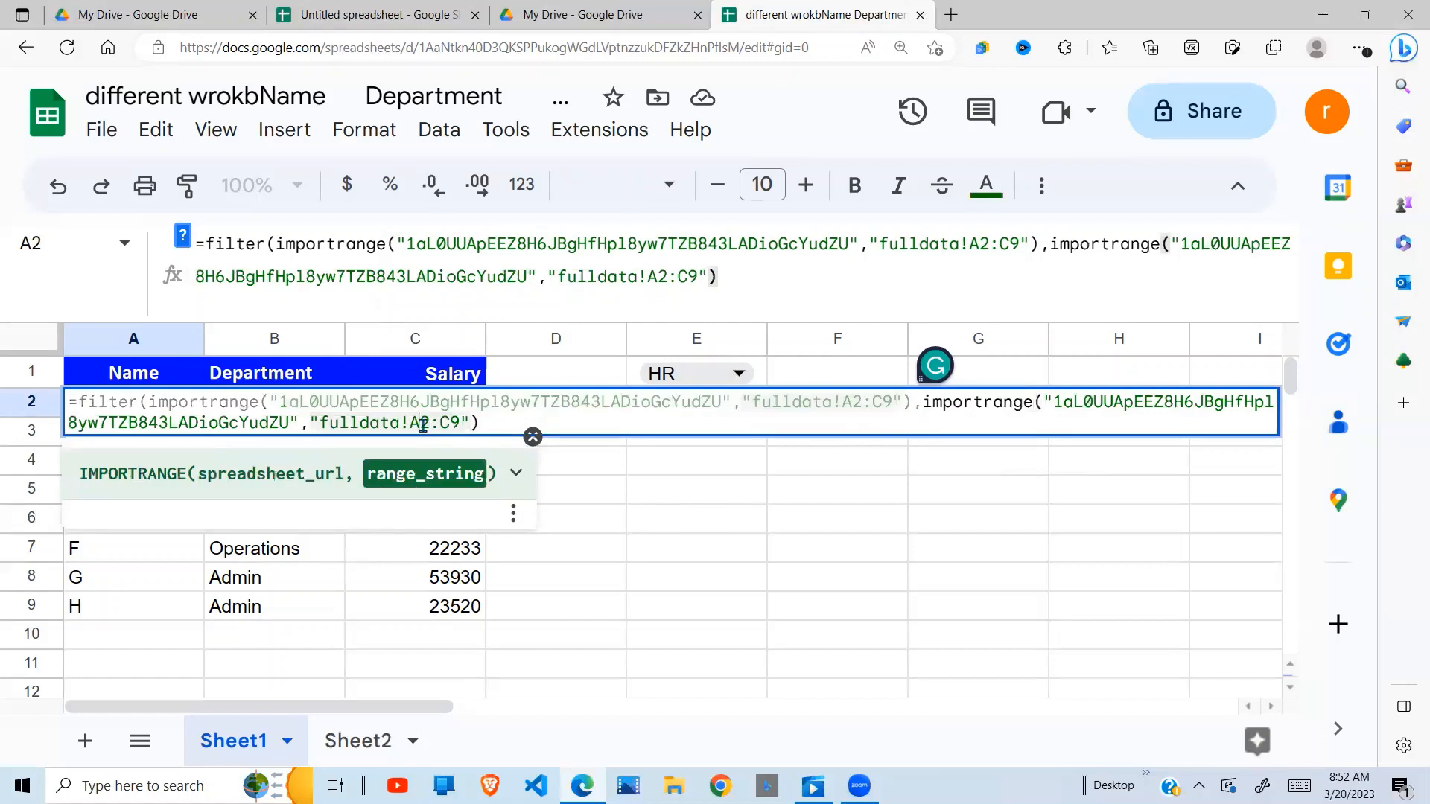
{"action": "key", "text": "BackSpace"}
{"action": "type", "text": "b"}
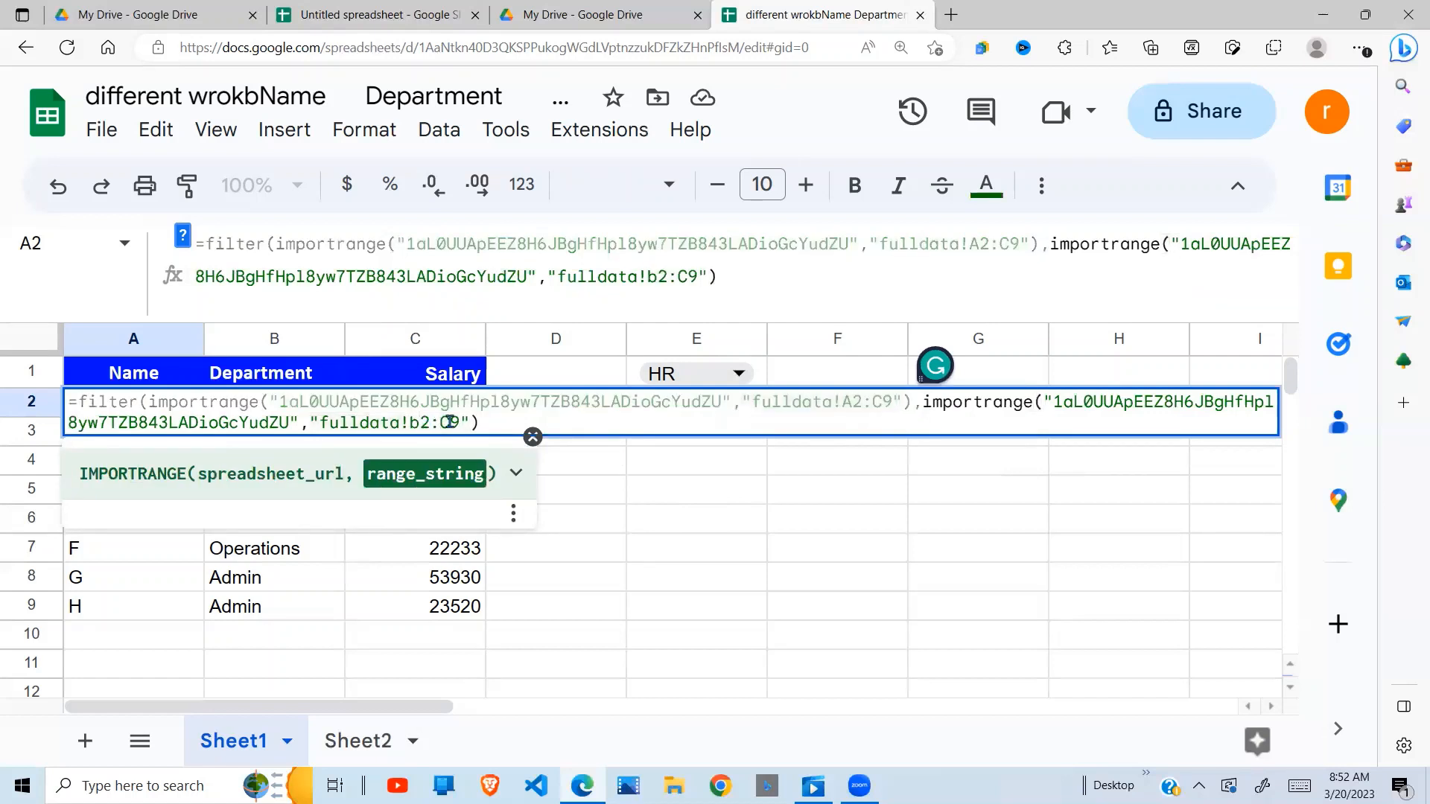
{"action": "left_click", "coordinate": [449, 423]}
{"action": "key", "text": "BackSpace"}
{"action": "left_click", "coordinate": [392, 12]}
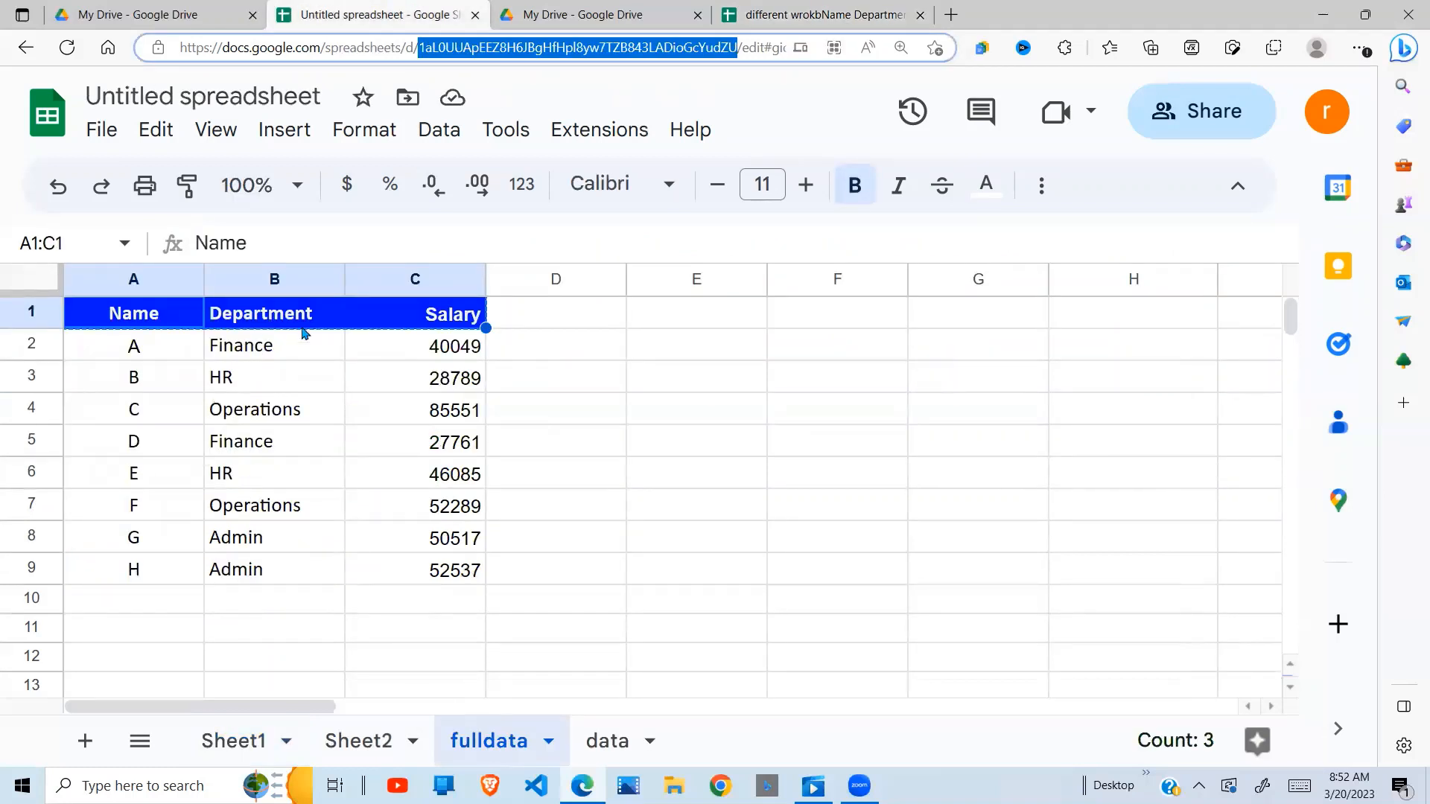
{"action": "left_click", "coordinate": [802, 16]}
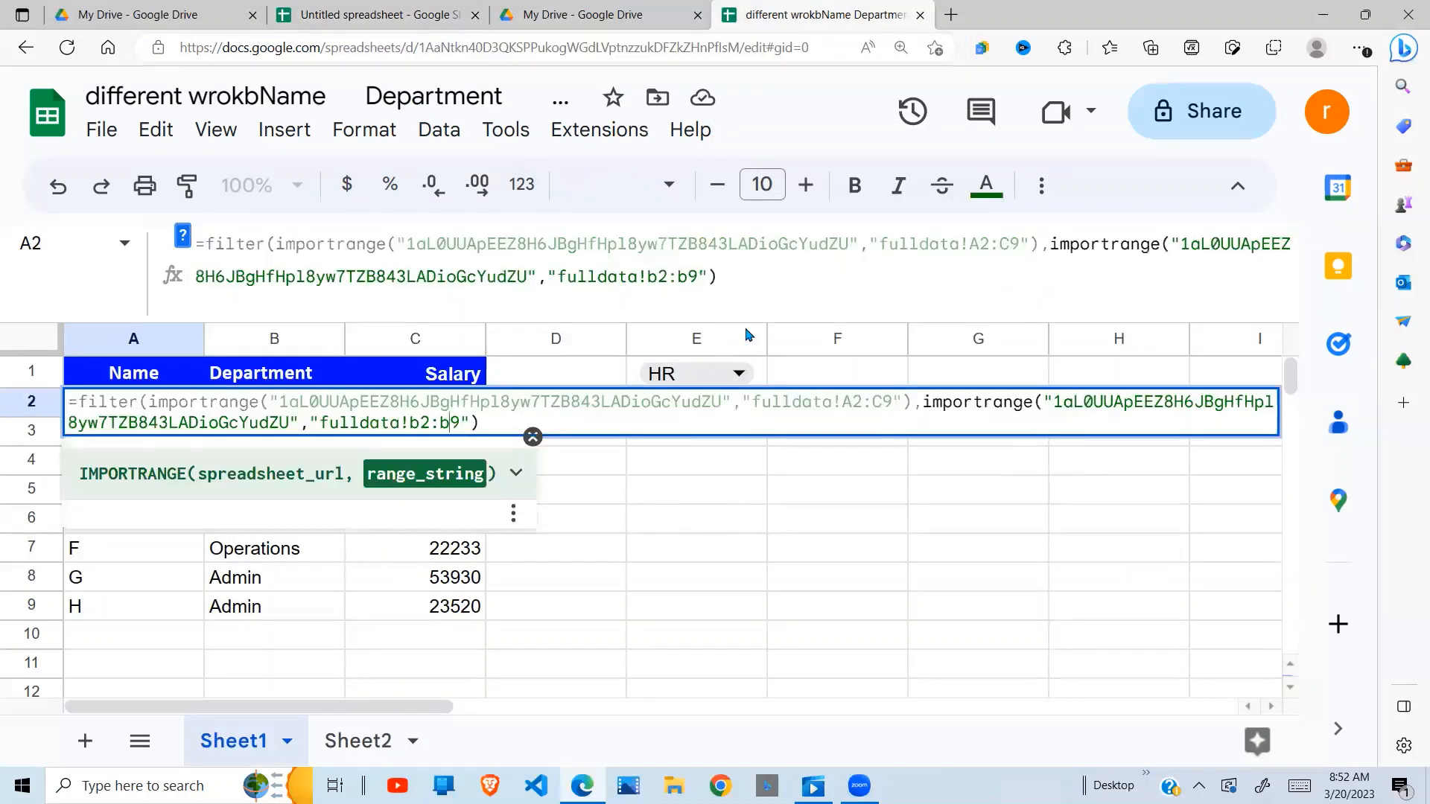
- Complete the FILTER condition with ="Finance", close the parenthesis and commit the formula
{"action": "left_click", "coordinate": [490, 423]}
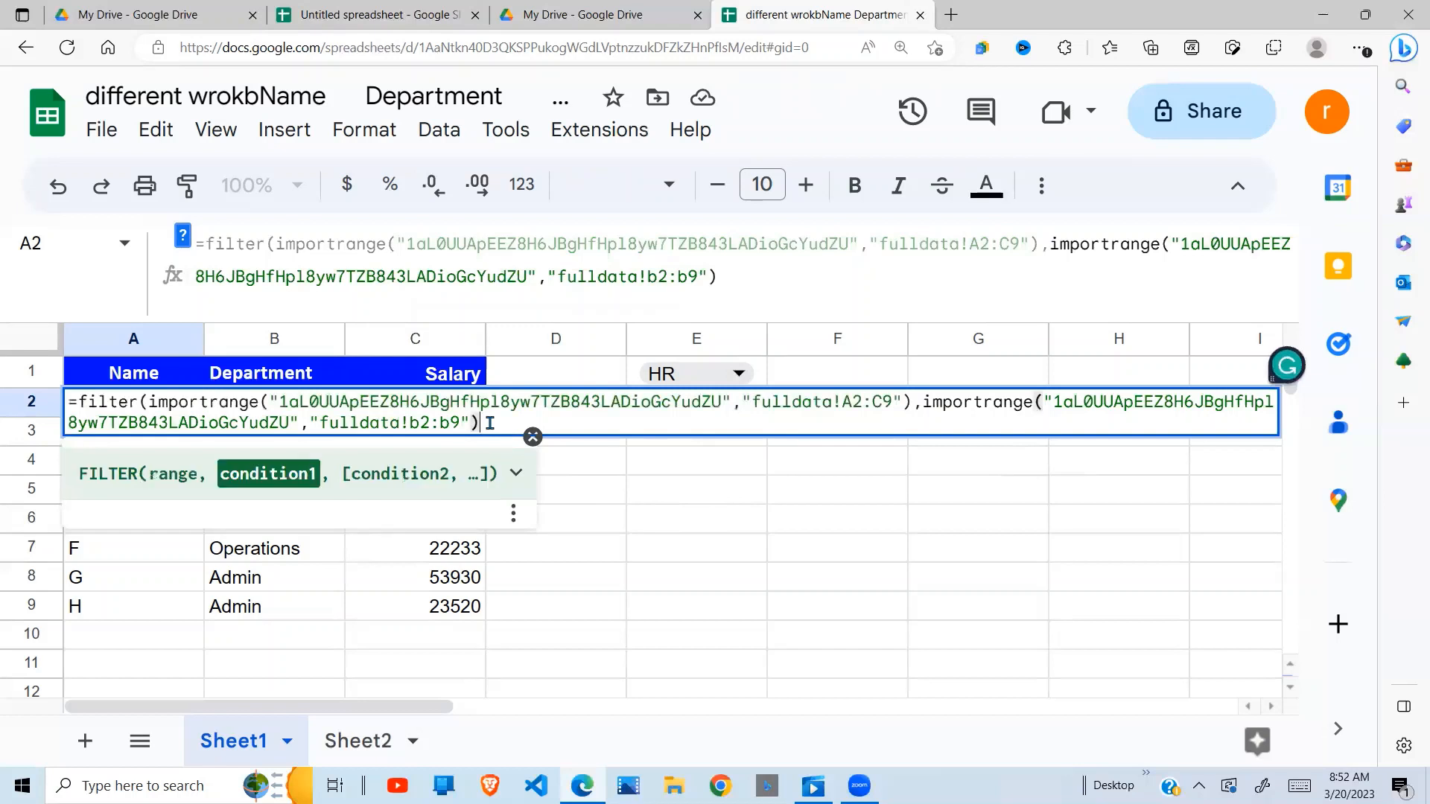
{"action": "type", "text": "="}
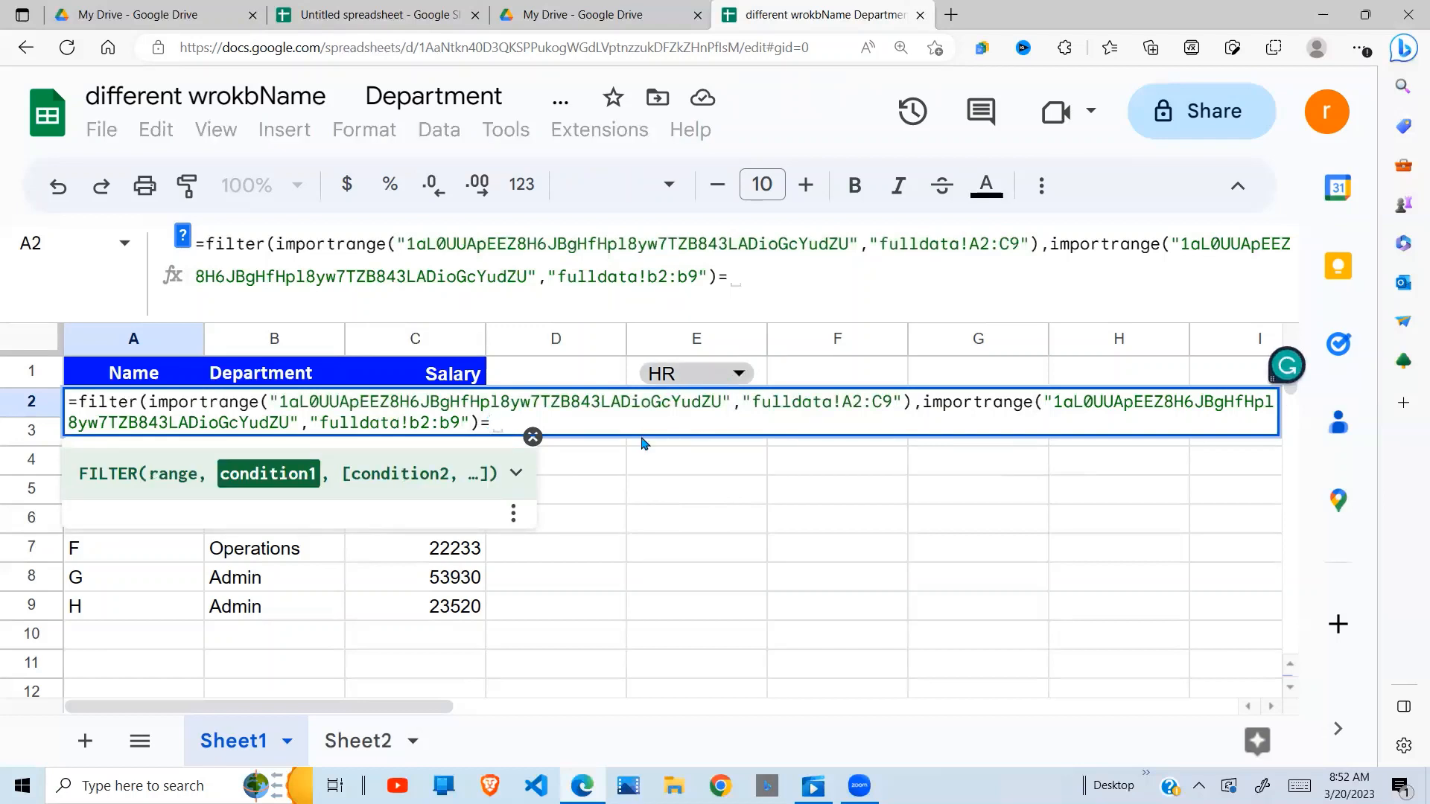
{"action": "type", "text": "\"F"}
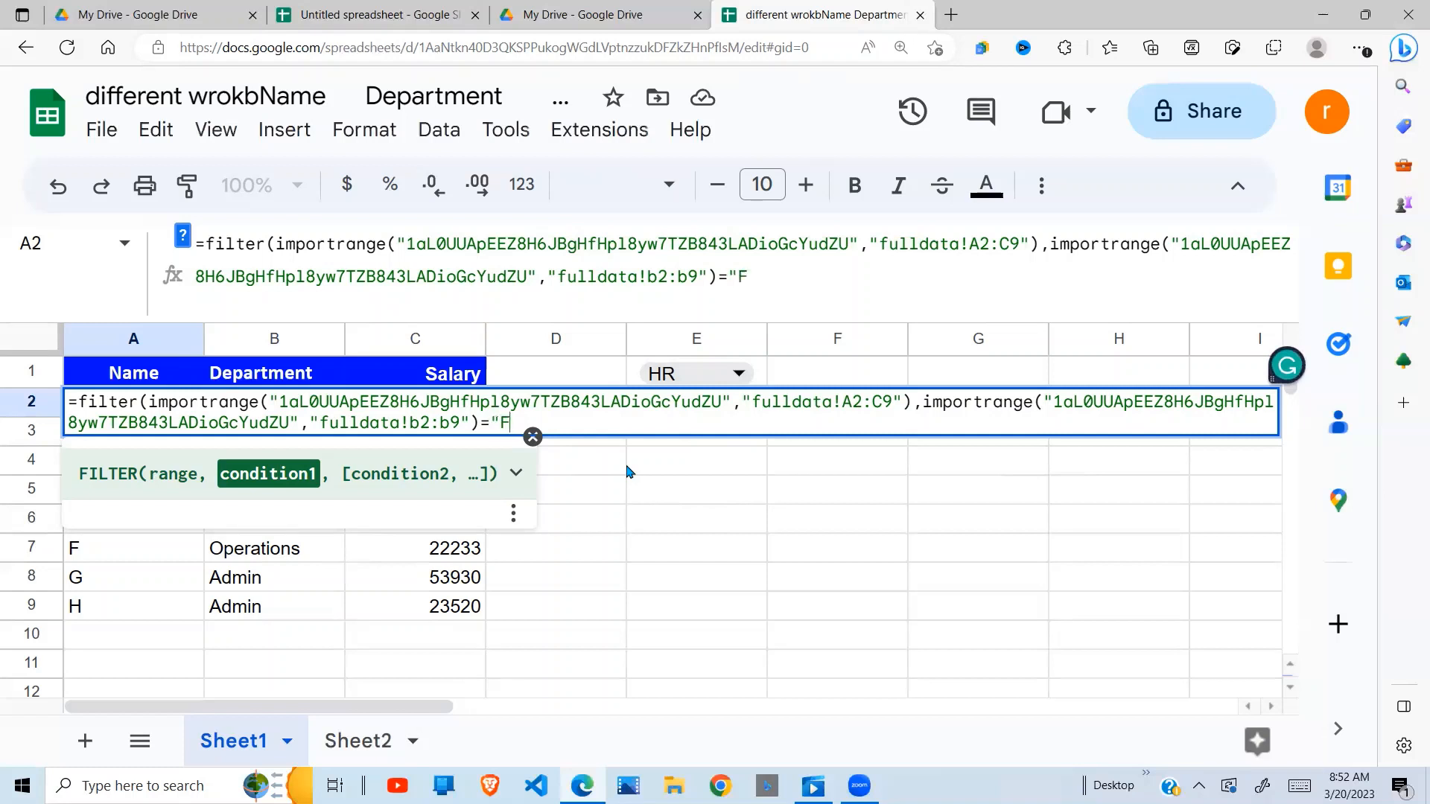
{"action": "type", "text": "inance"}
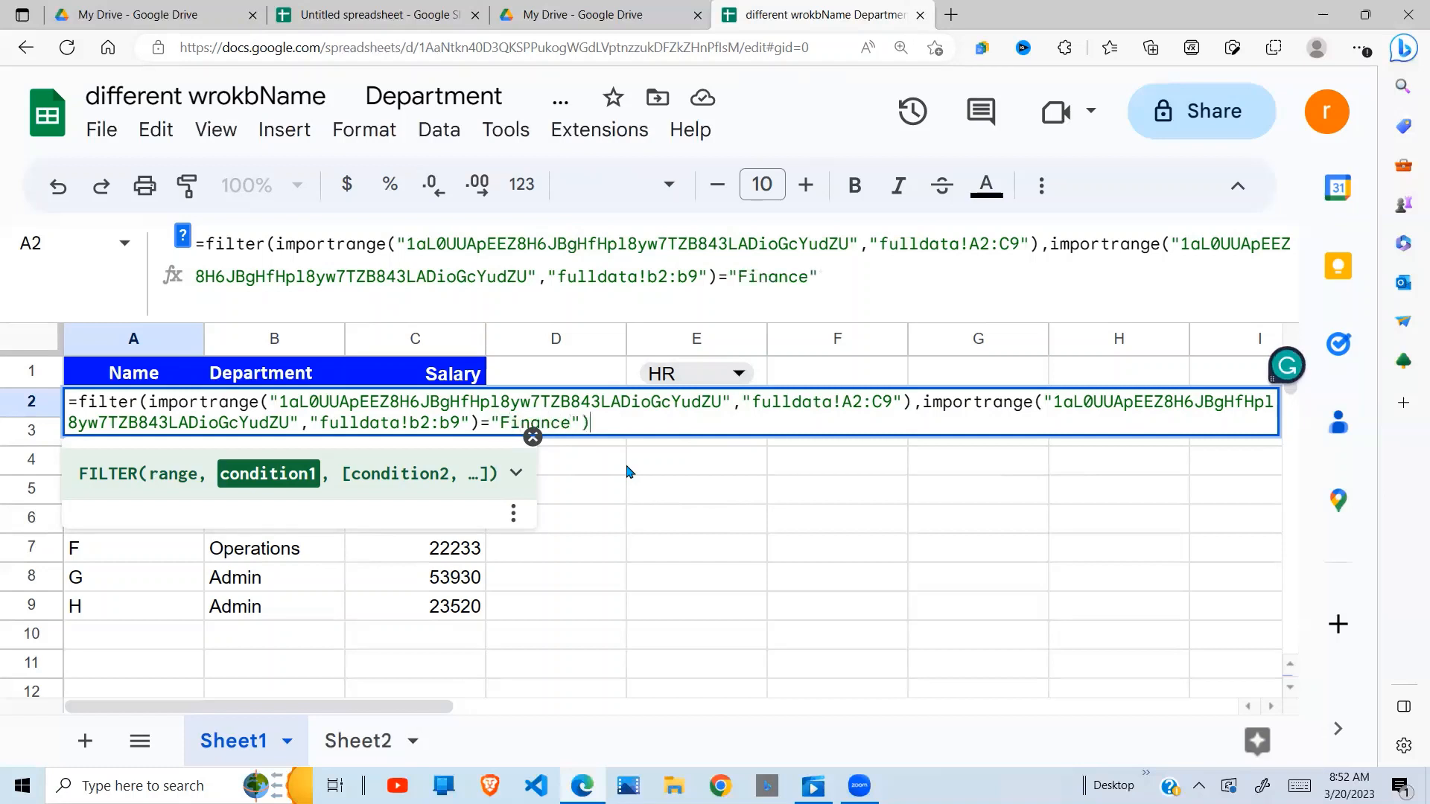
{"action": "type", "text": "\")"}
{"action": "key", "text": "Return"}
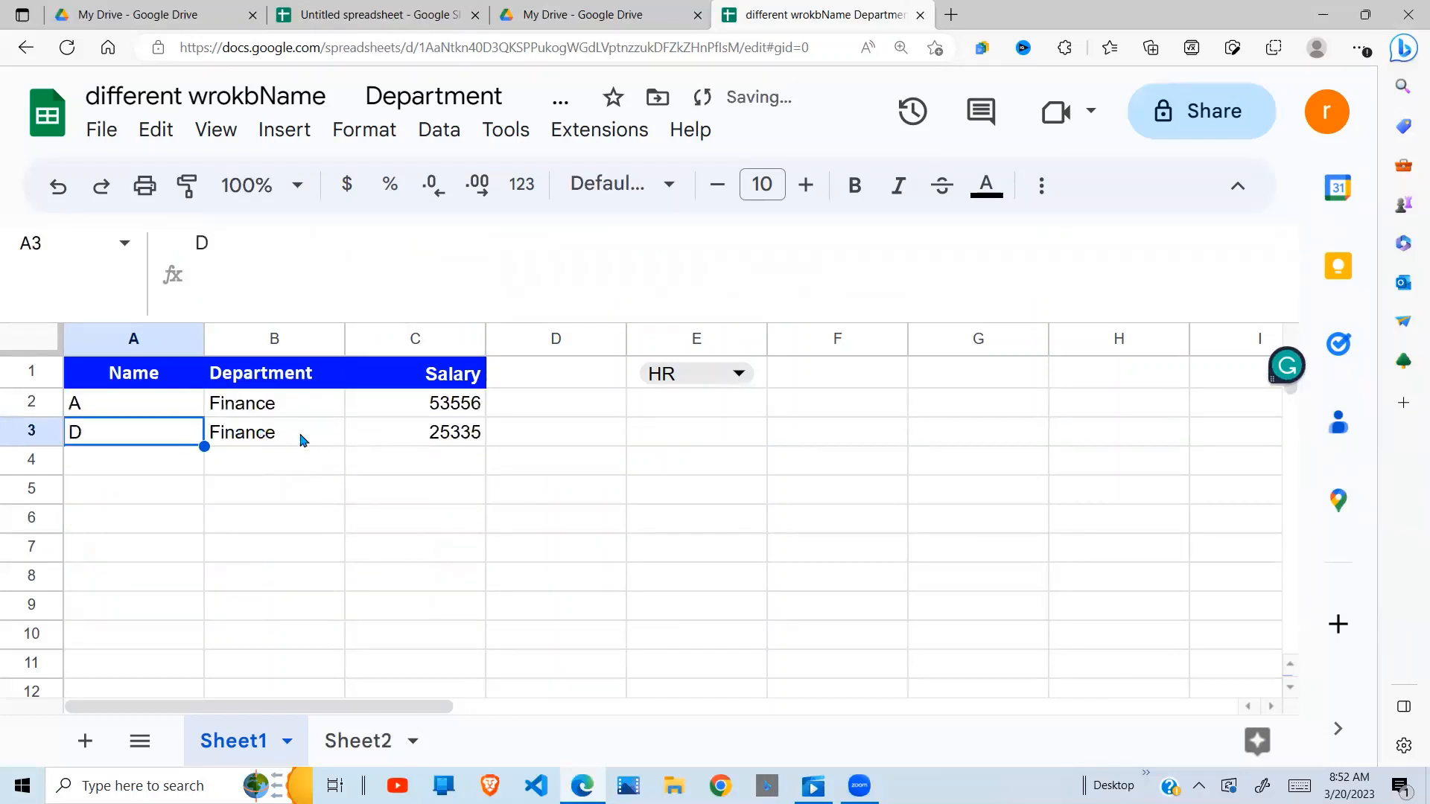
- Replace the "Finance" criterion in A2's FILTER formula with a reference to the dropdown cell E1 and commit it
{"action": "left_click", "coordinate": [180, 406]}
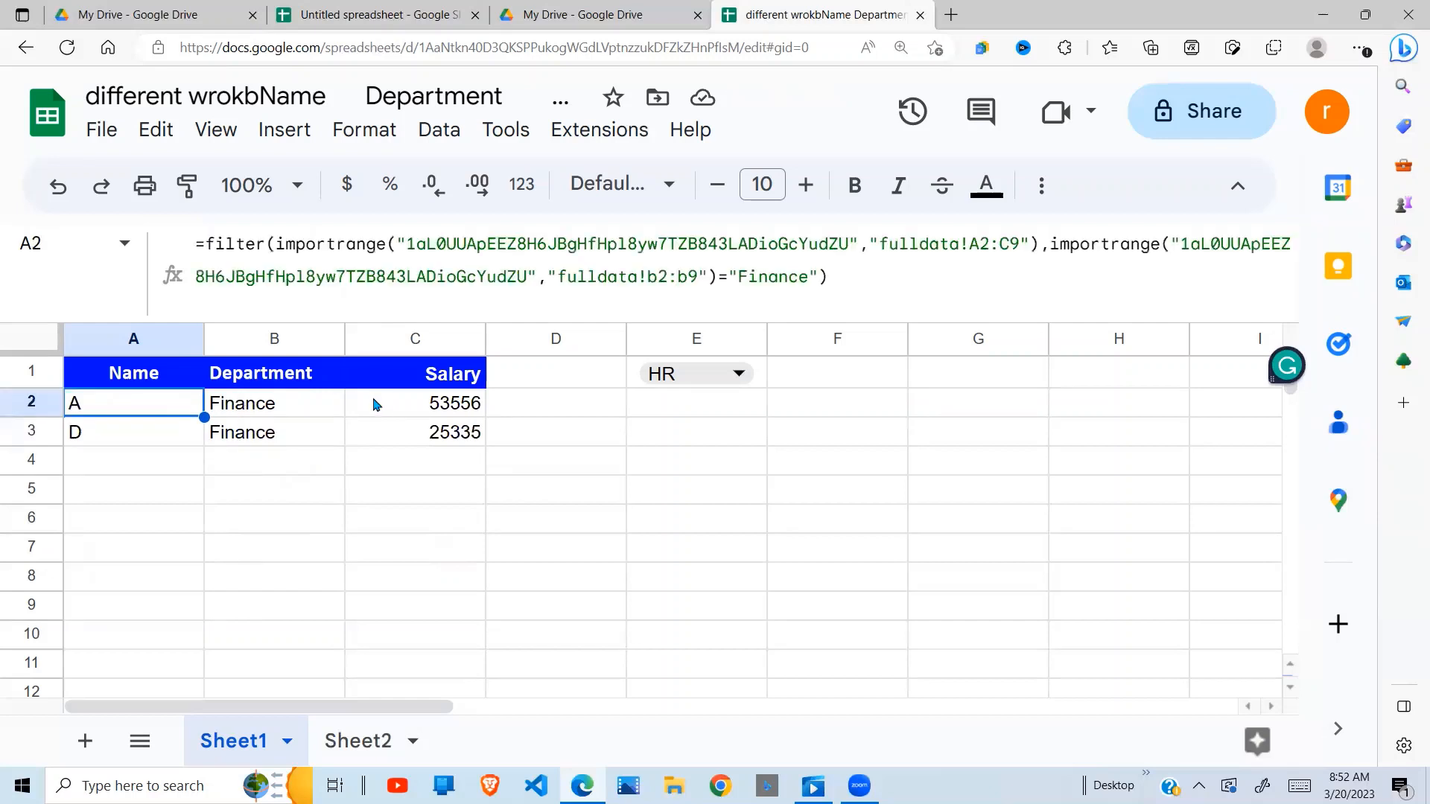
{"action": "left_click", "coordinate": [820, 276]}
{"action": "key", "text": "BackSpace"}
{"action": "key", "text": "BackSpace"}
{"action": "key", "text": "BackSpace"}
{"action": "key", "text": "BackSpace"}
{"action": "key", "text": "BackSpace"}
{"action": "key", "text": "BackSpace"}
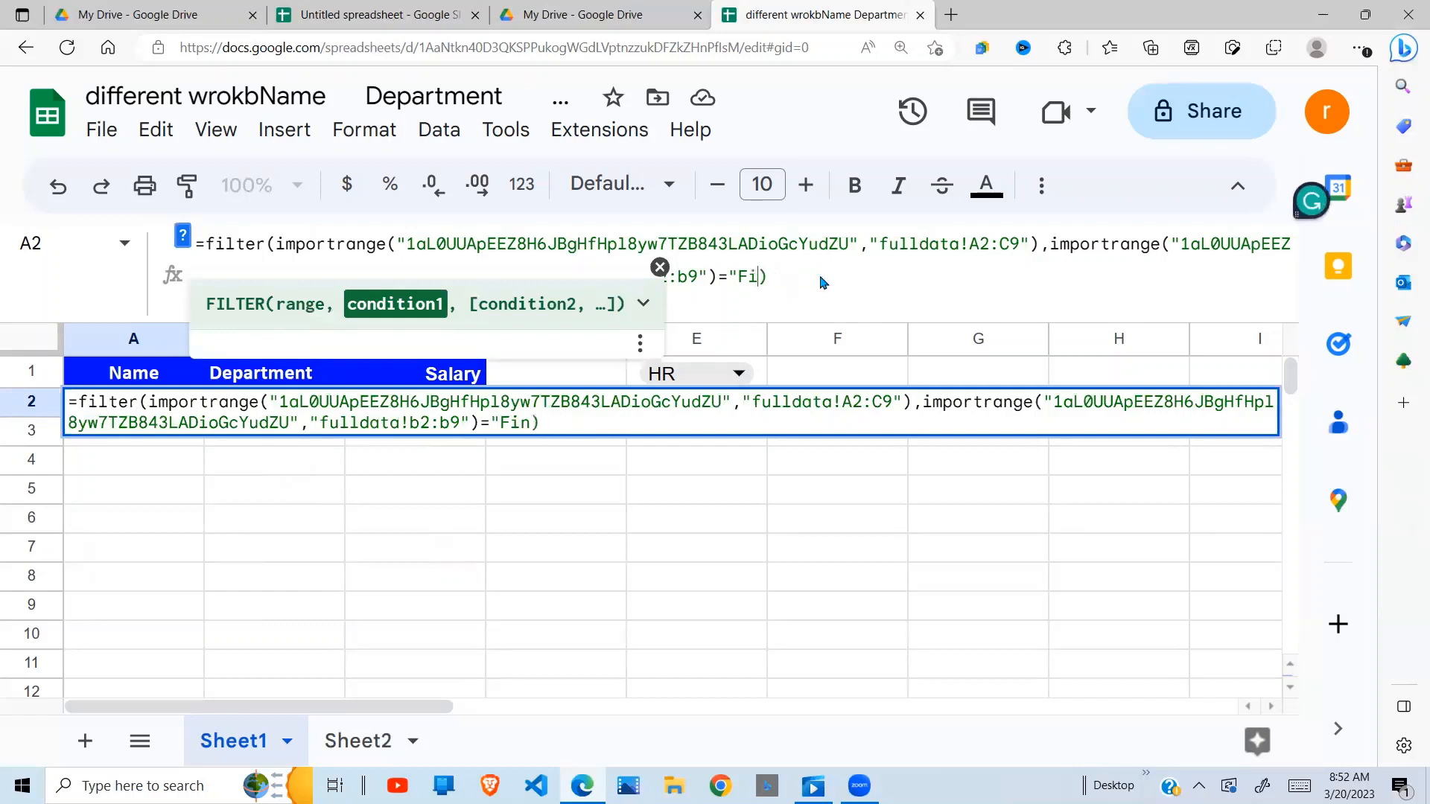
{"action": "key", "text": "BackSpace"}
{"action": "key", "text": "BackSpace"}
{"action": "key", "text": "BackSpace"}
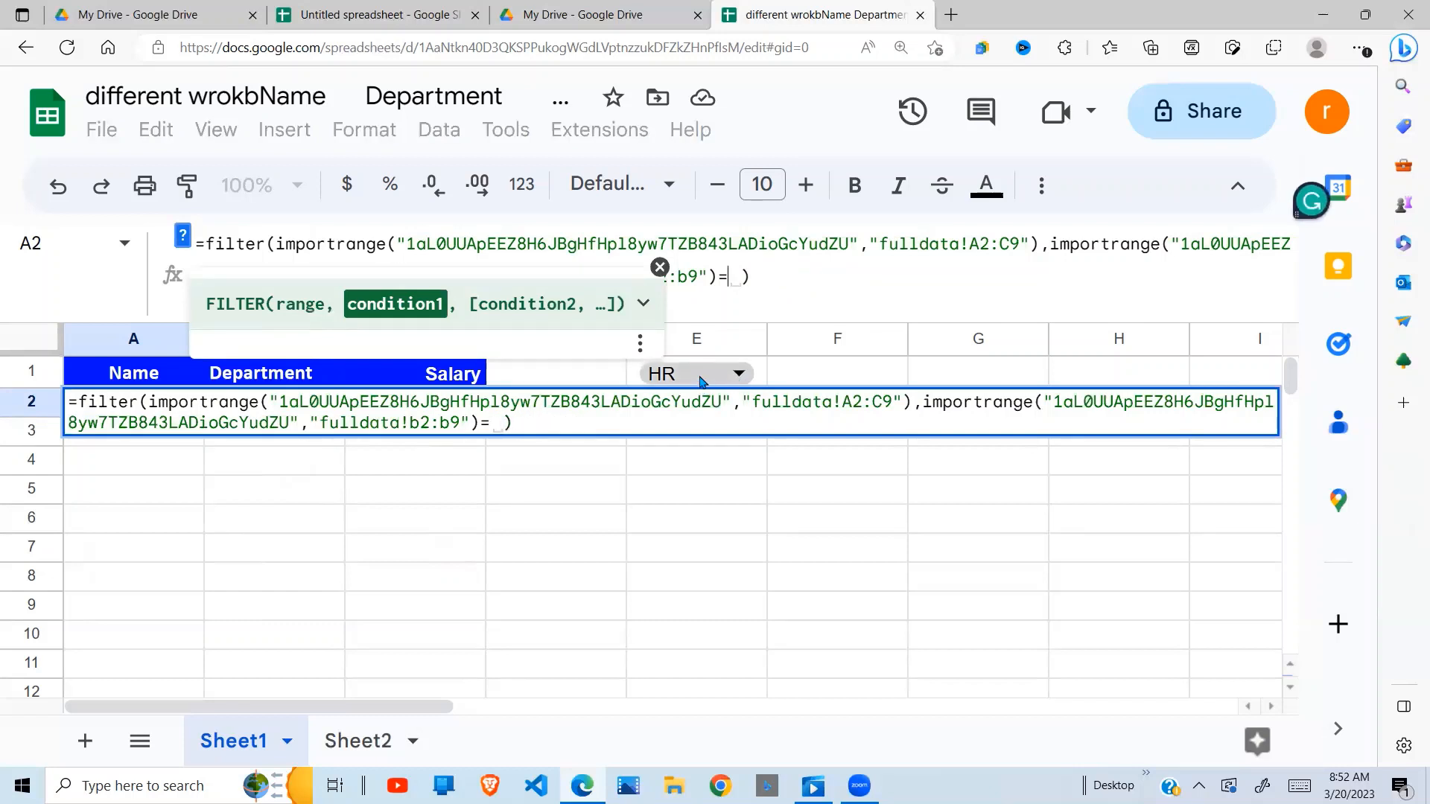
{"action": "left_click", "coordinate": [717, 379]}
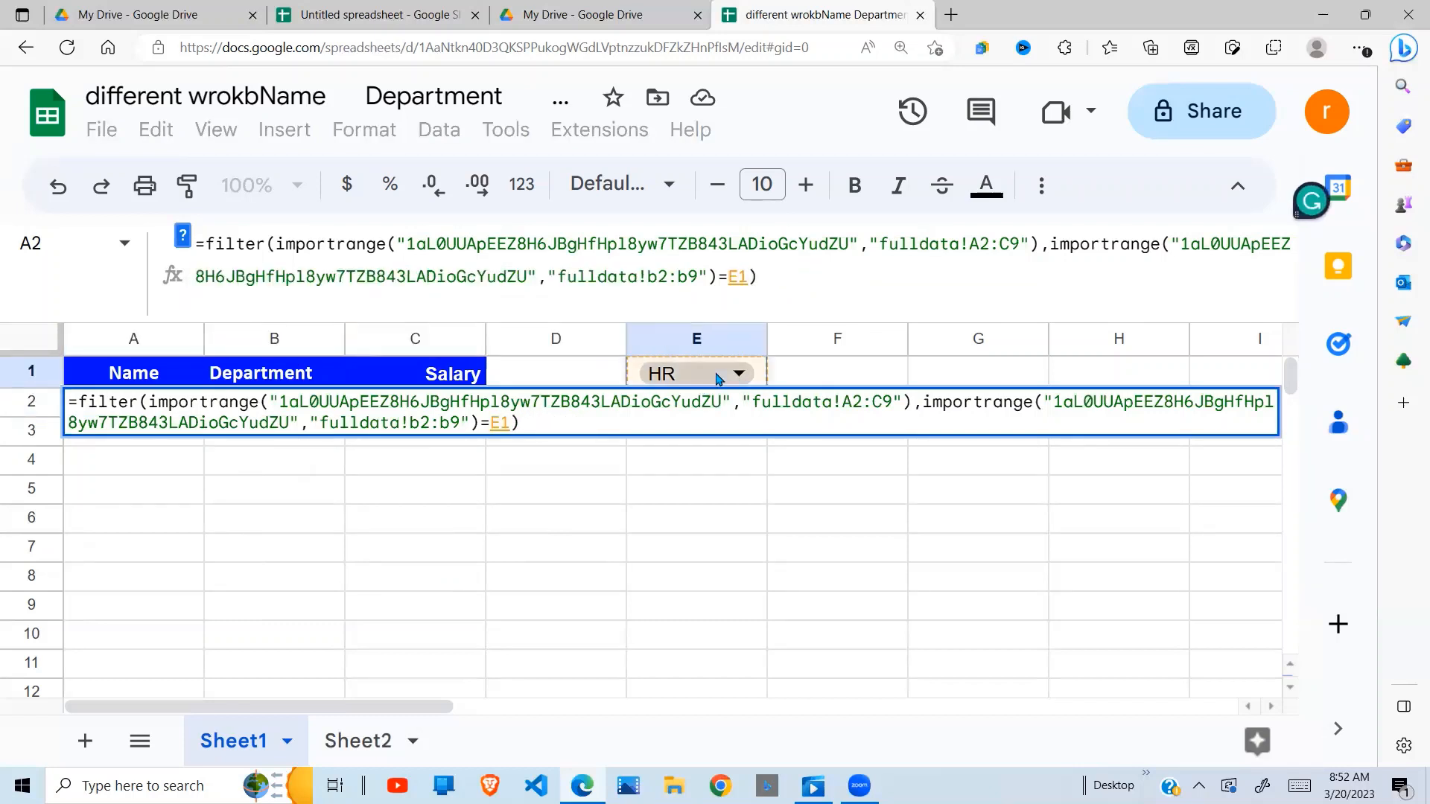
{"action": "key", "text": "Return"}
{"action": "left_click", "coordinate": [616, 435]}
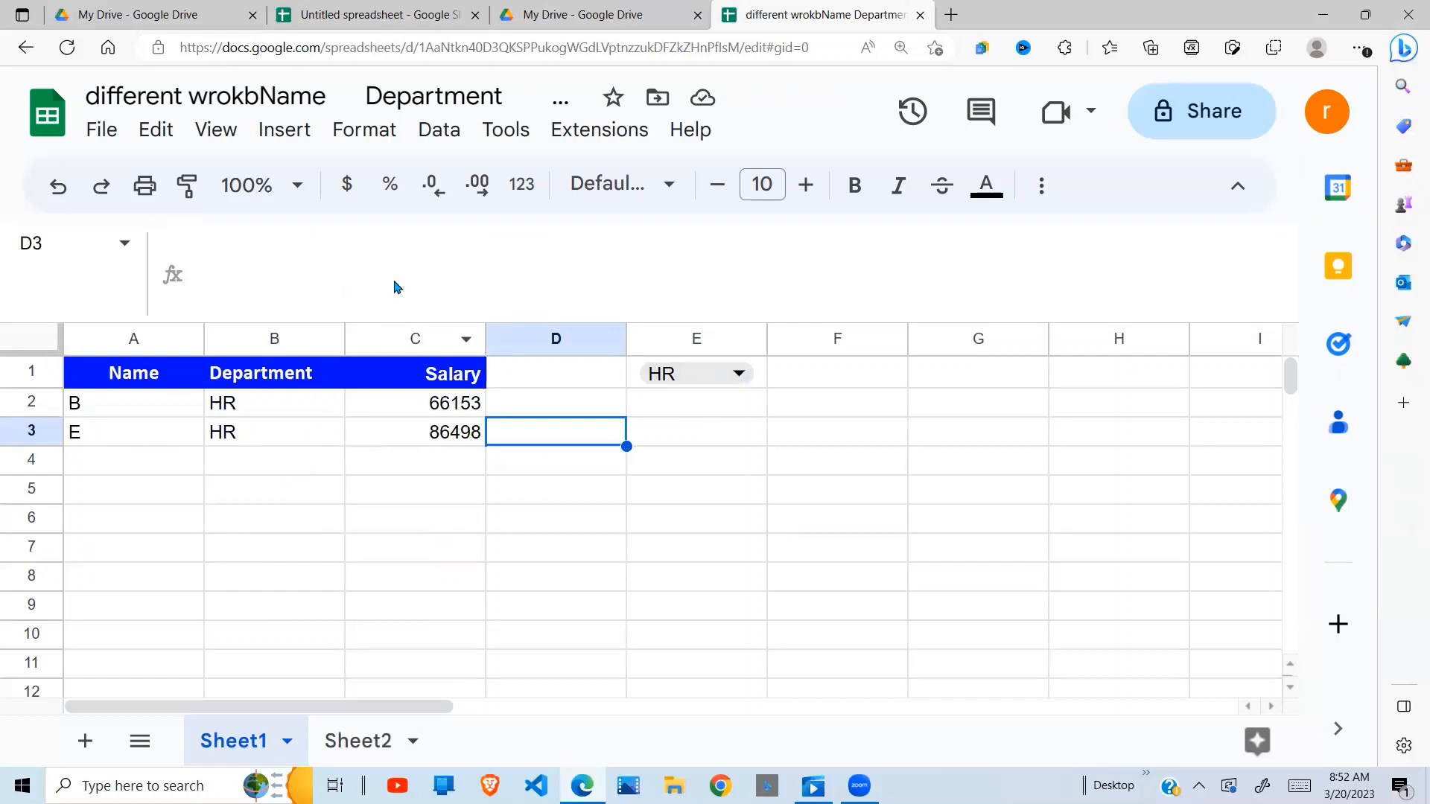
- Compare the filtered HR rows with the HR employees in the source spreadsheet's fulldata sheet
{"action": "left_click", "coordinate": [326, 9]}
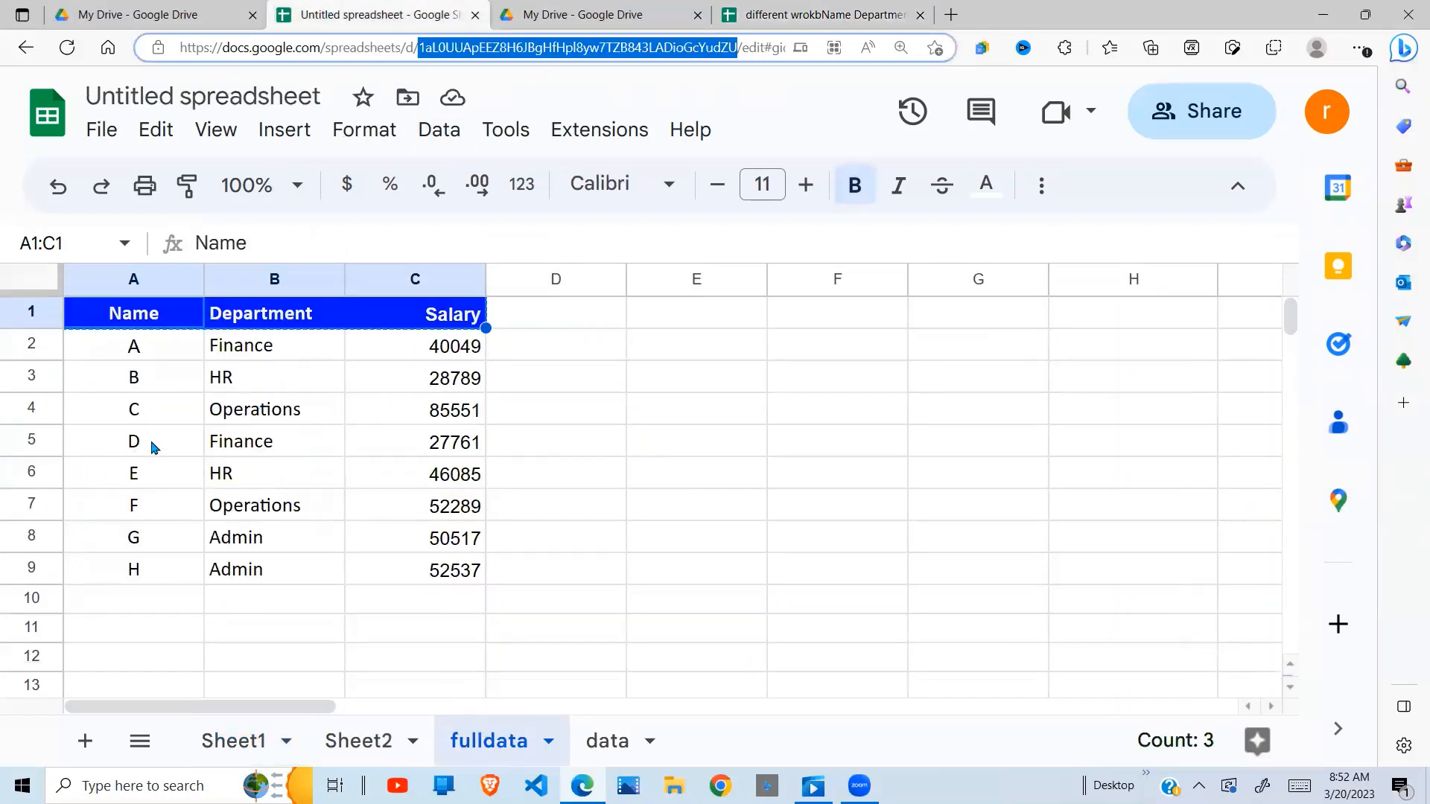
{"action": "left_click", "coordinate": [201, 385]}
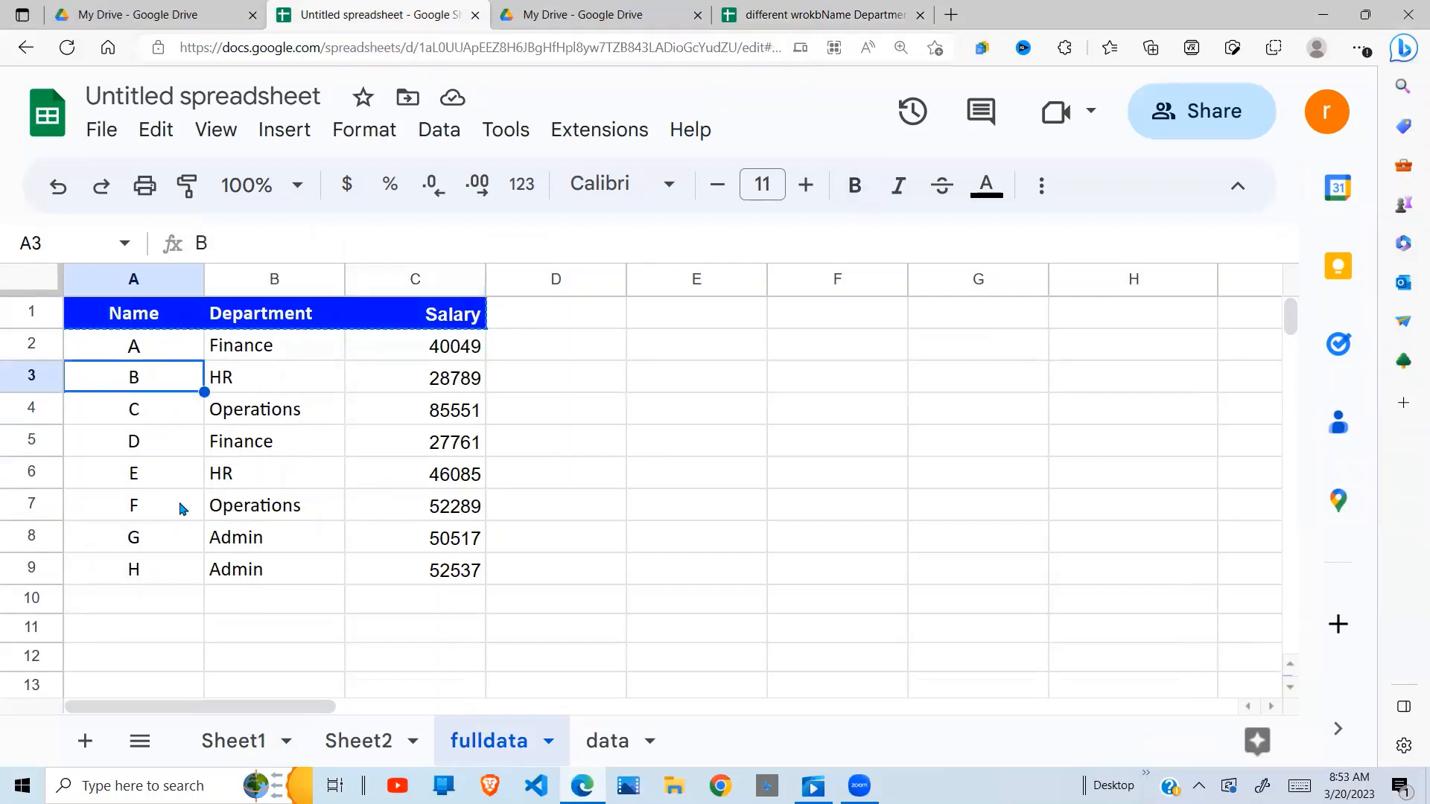
{"action": "left_click", "coordinate": [222, 484]}
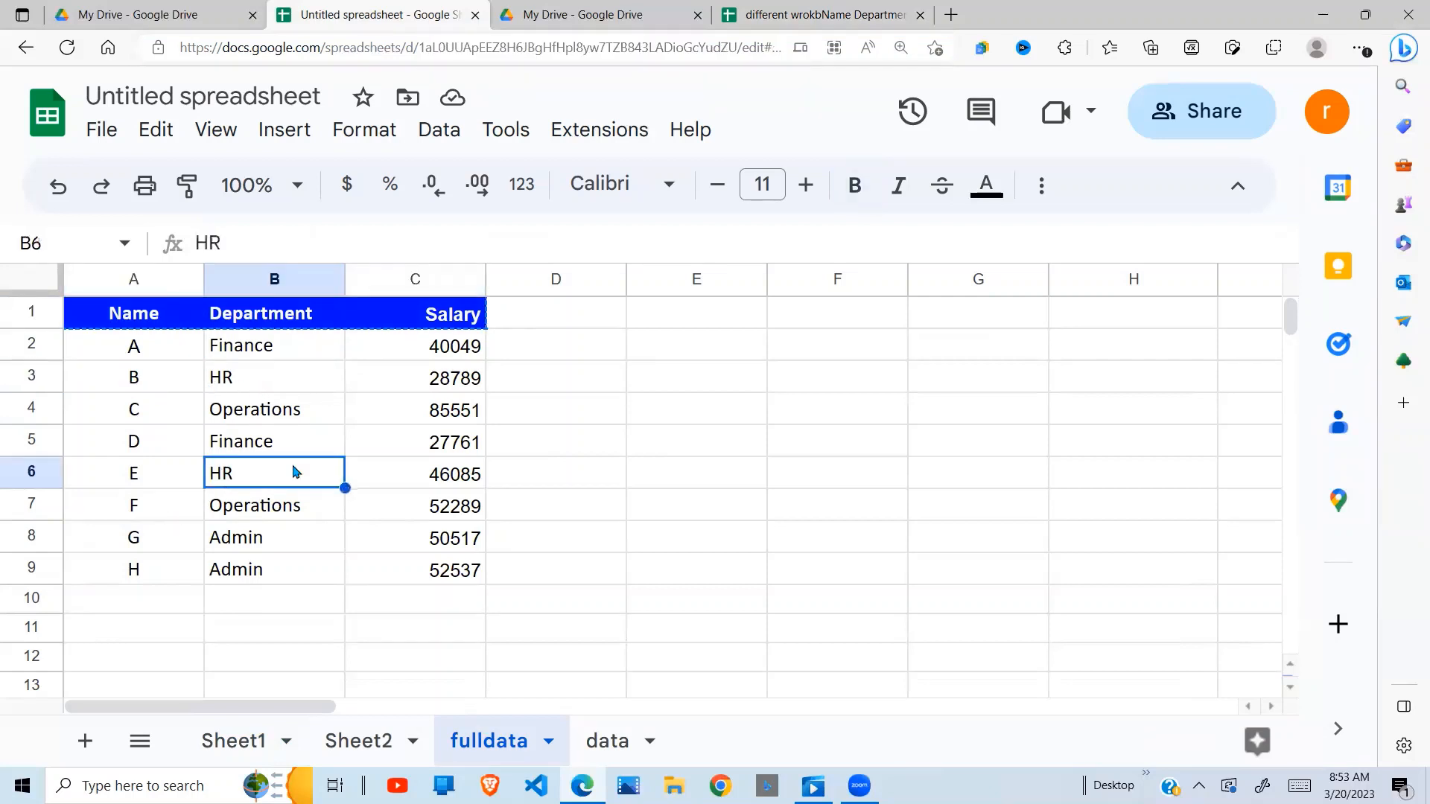
{"action": "left_click", "coordinate": [826, 14]}
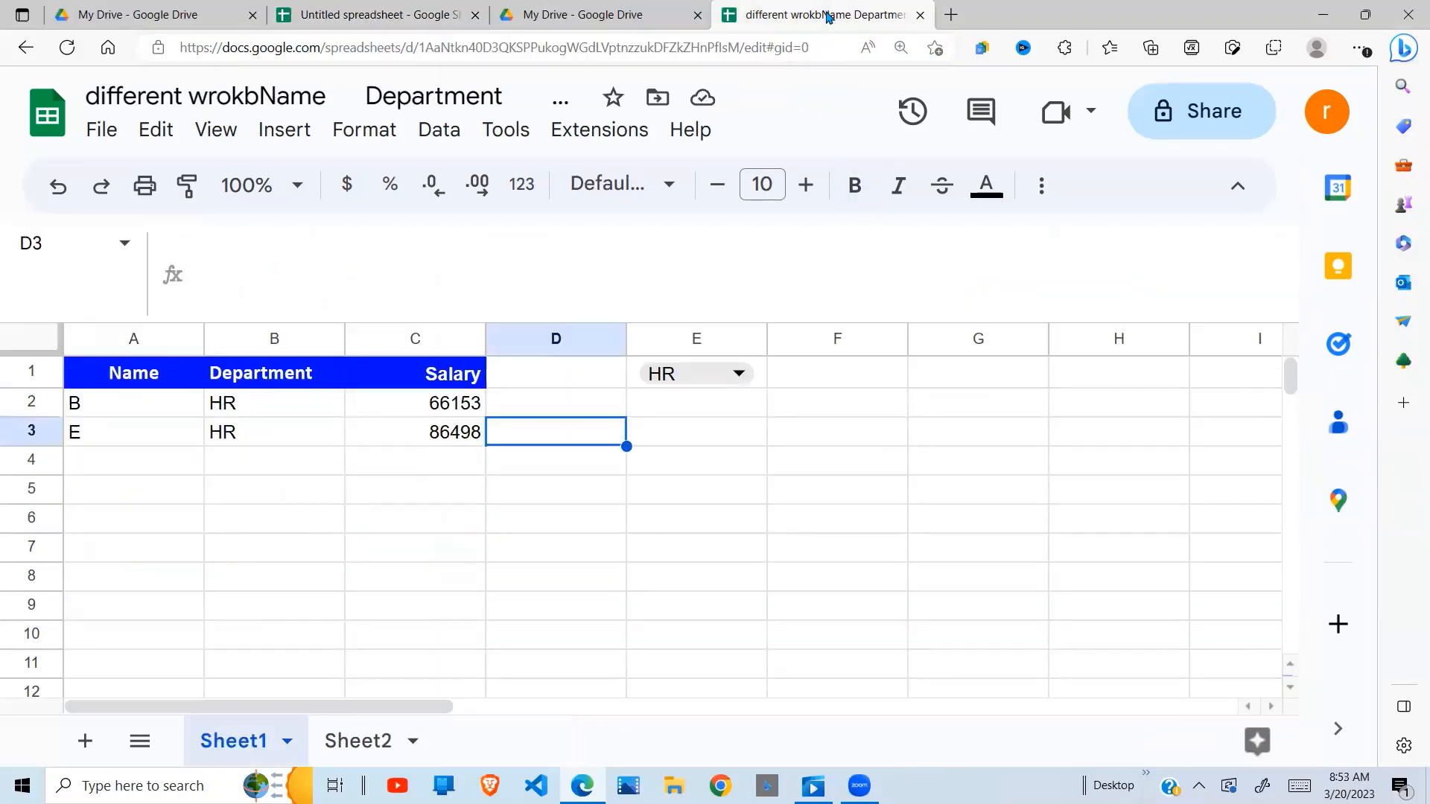
- Test the filter by setting the department dropdown in E1 to Finance, Admin and finally Operations
{"action": "left_click", "coordinate": [743, 372]}
{"action": "left_click", "coordinate": [699, 419]}
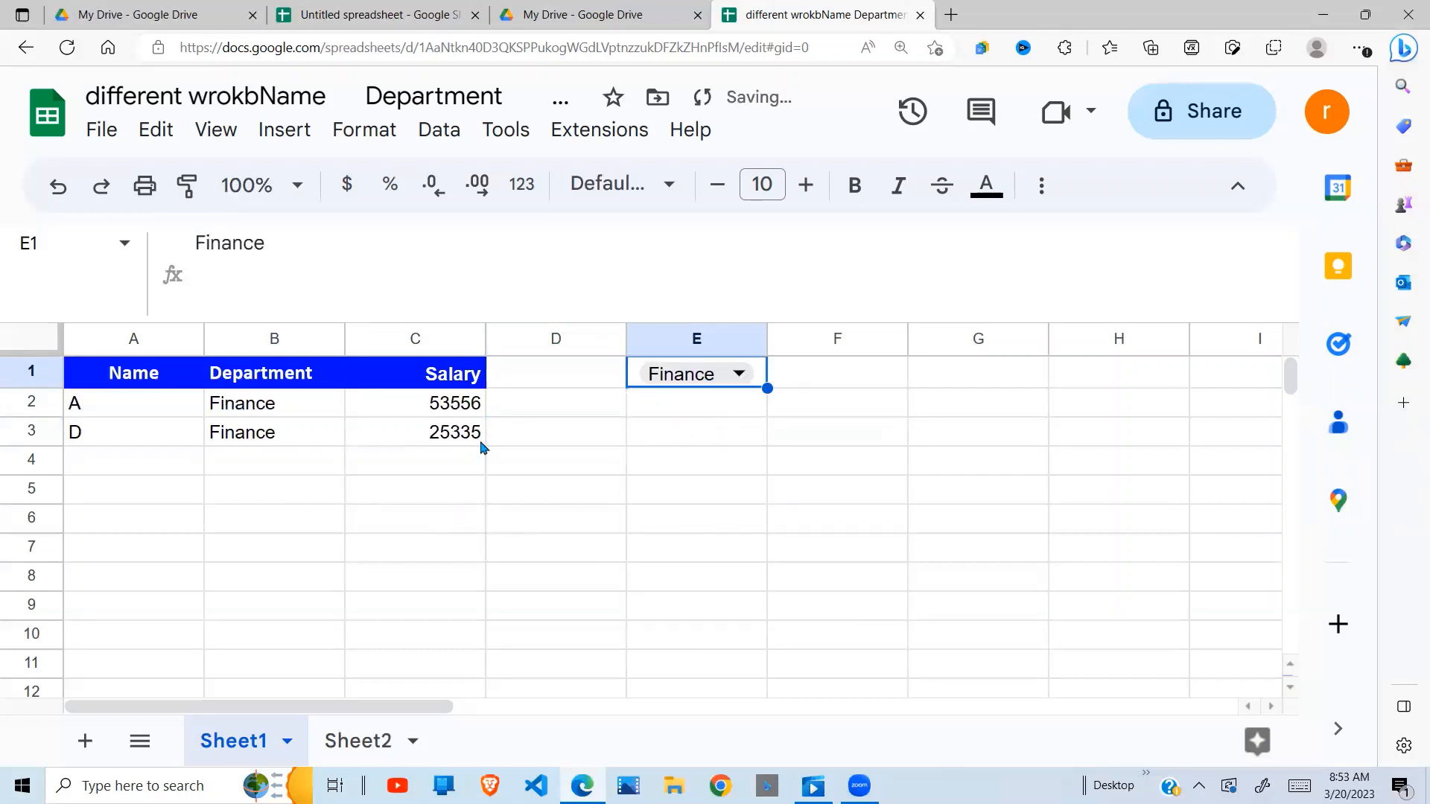
{"action": "left_click", "coordinate": [750, 374]}
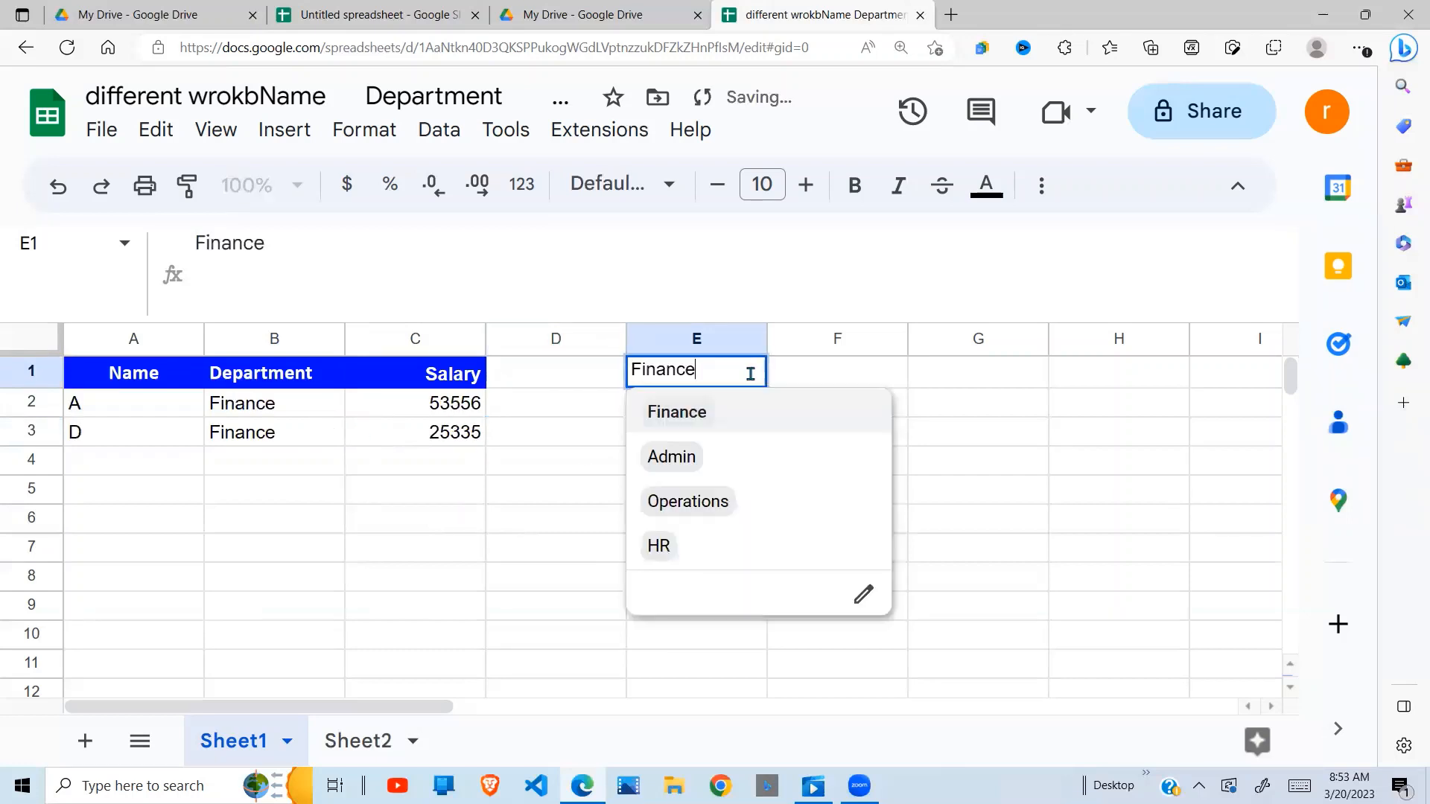
{"action": "left_click", "coordinate": [698, 468]}
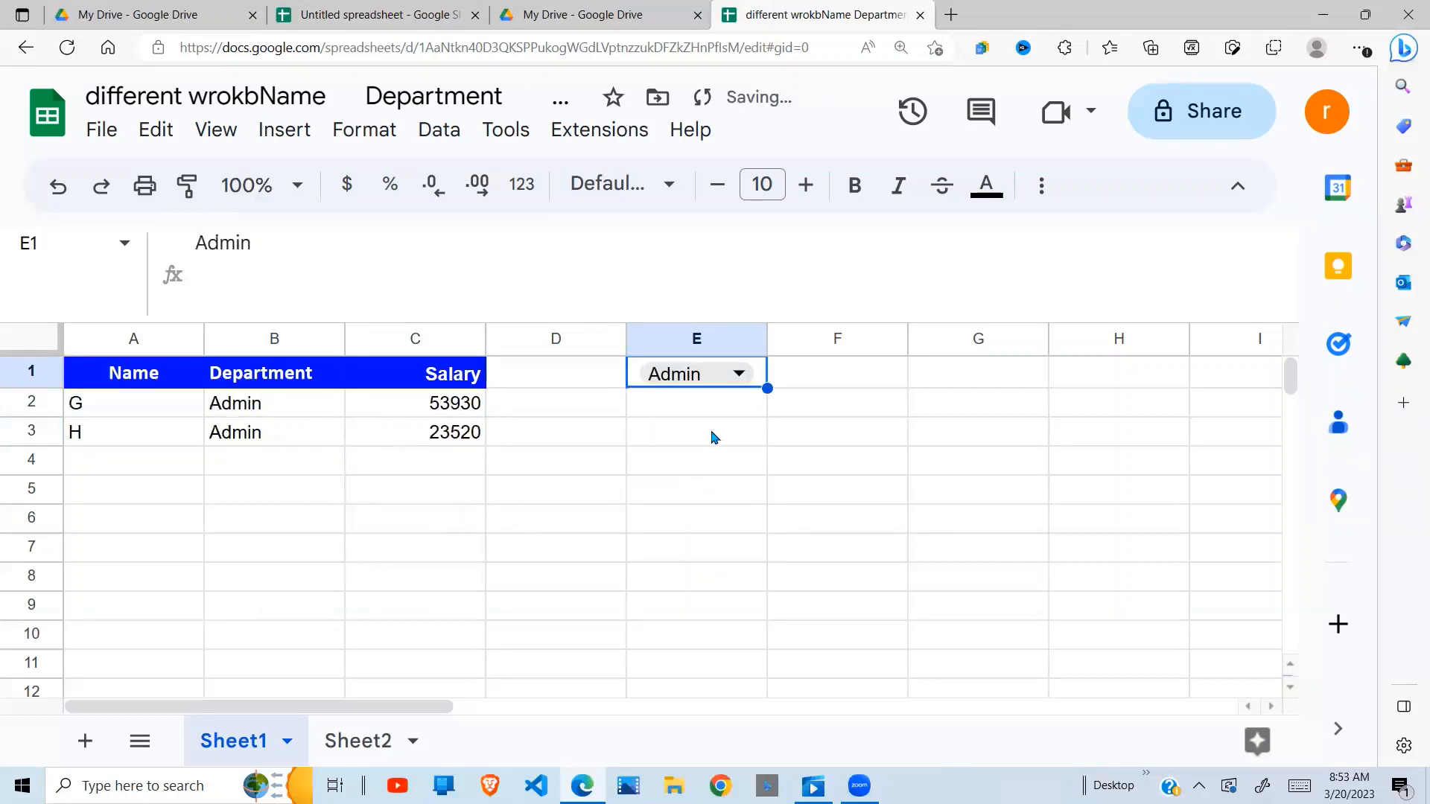
{"action": "left_click", "coordinate": [744, 372]}
{"action": "left_click", "coordinate": [704, 514]}
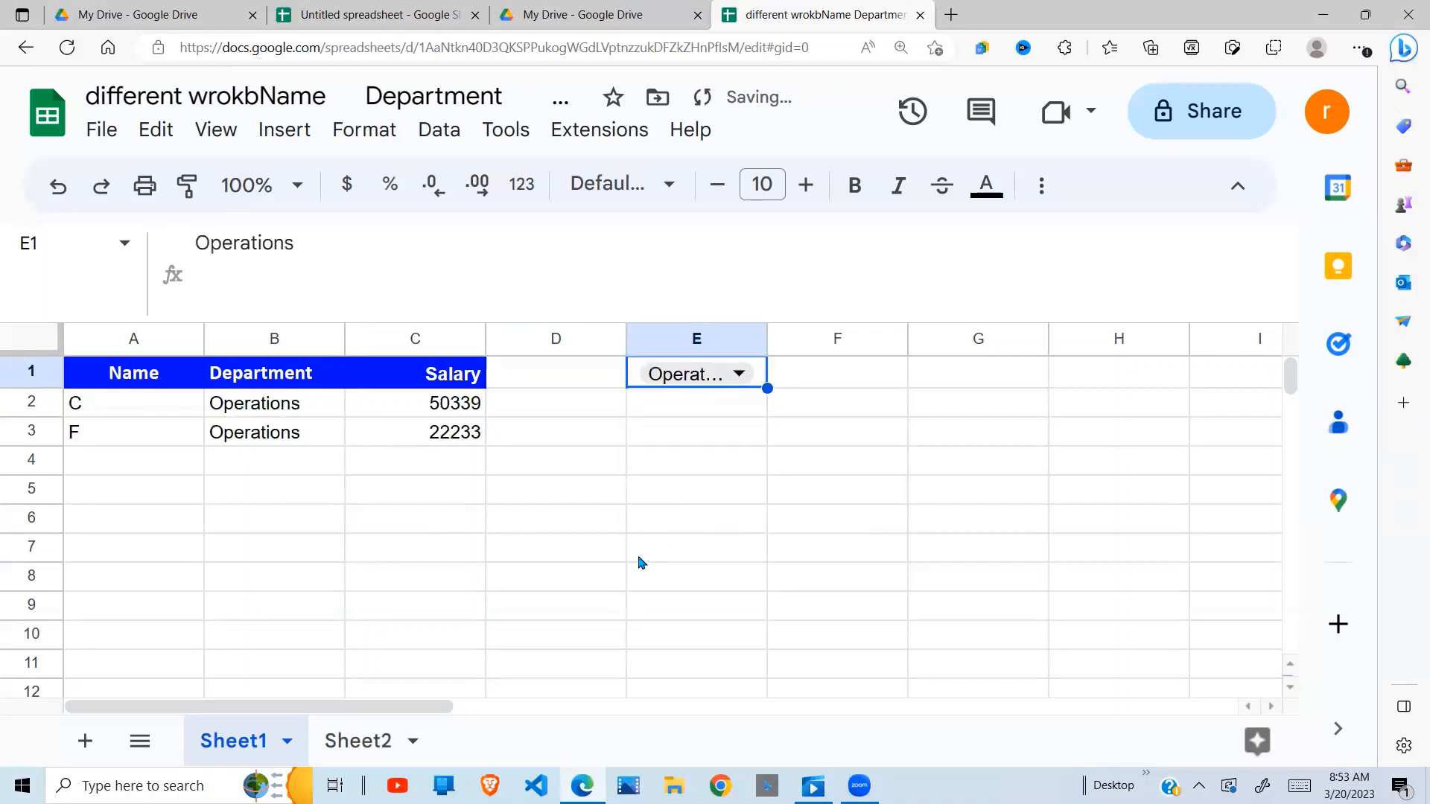
{"action": "left_click", "coordinate": [641, 560]}
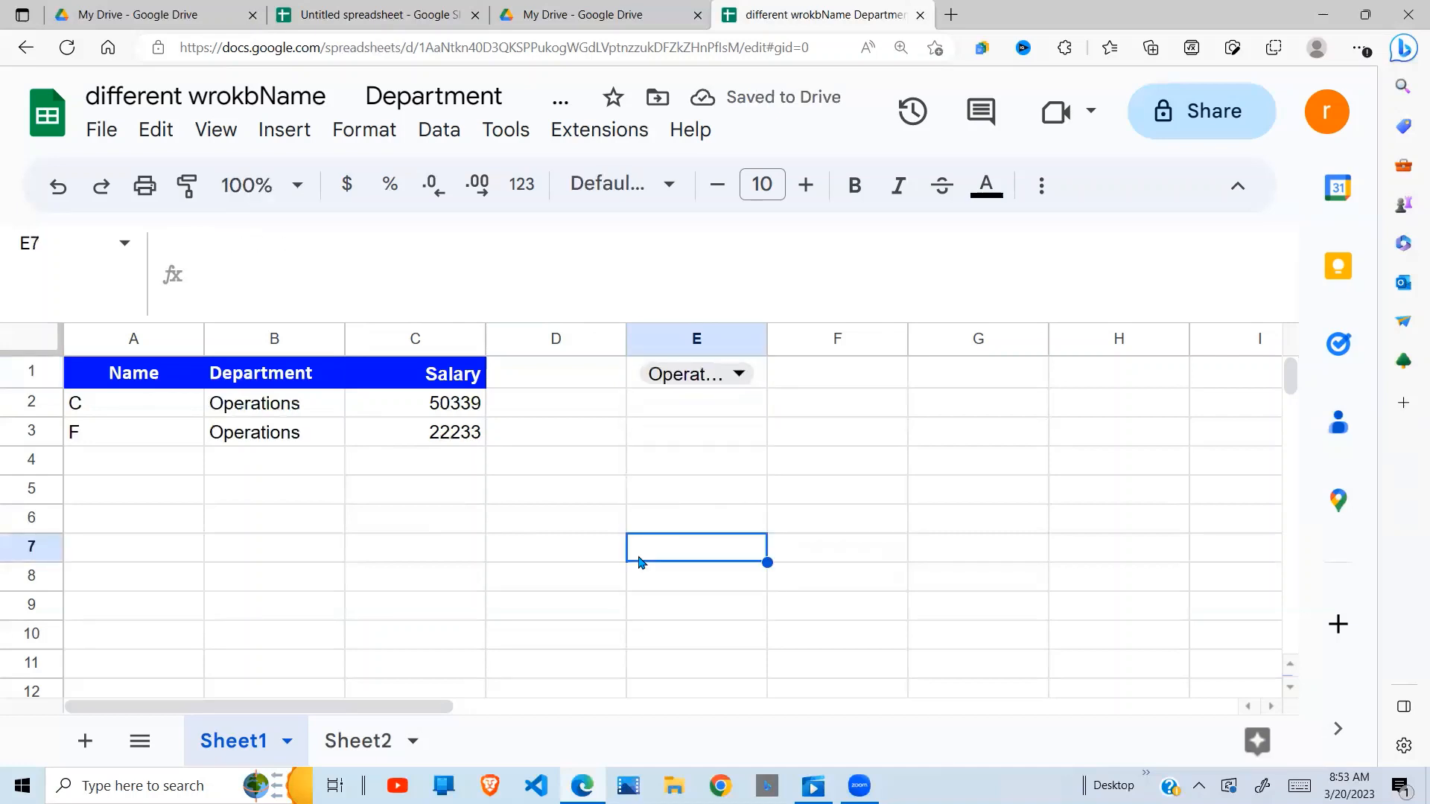